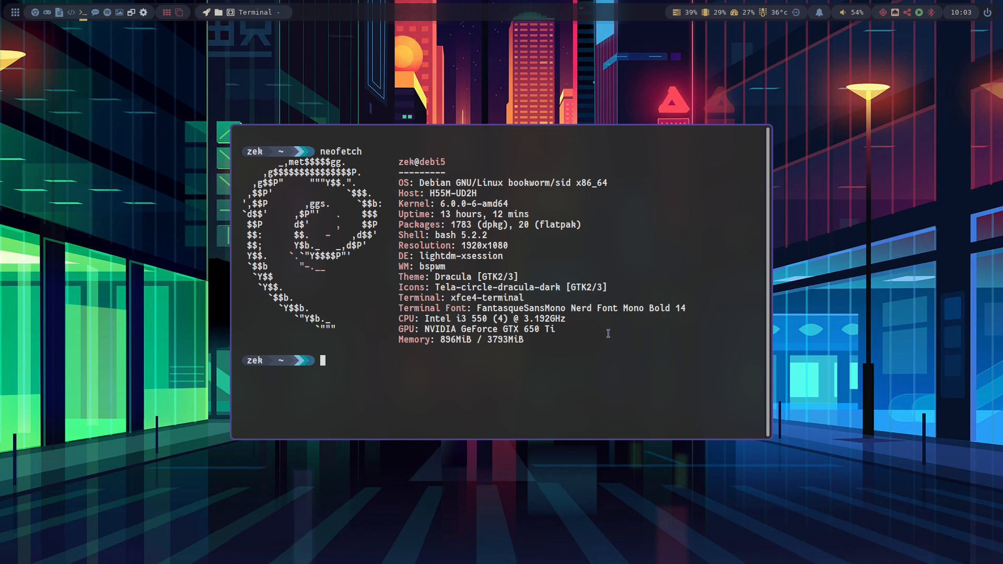
# - Open the file manager in the tmp folder and mount the PIMIGA3.img disk image
pyautogui.click(131, 12)
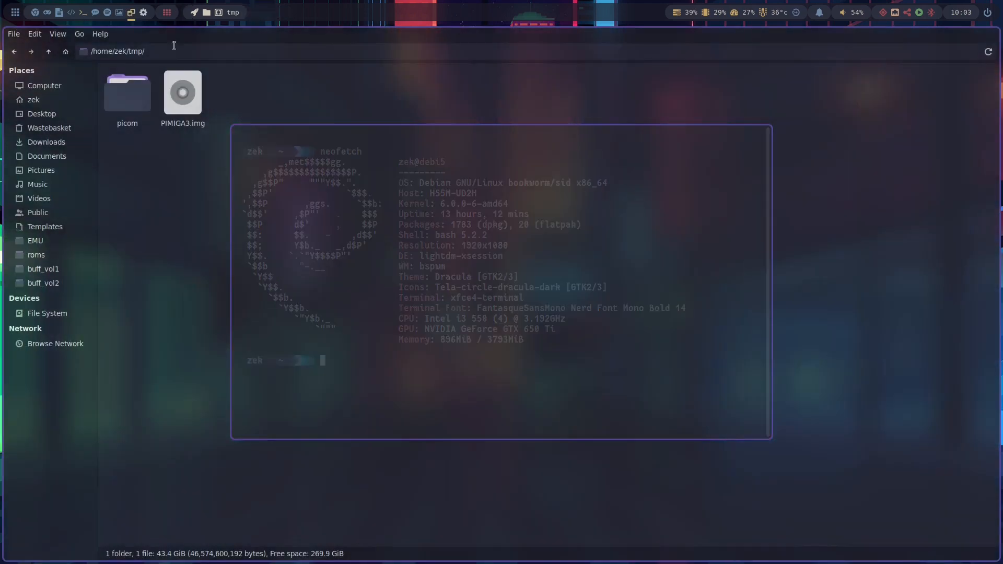
pyautogui.click(183, 97)
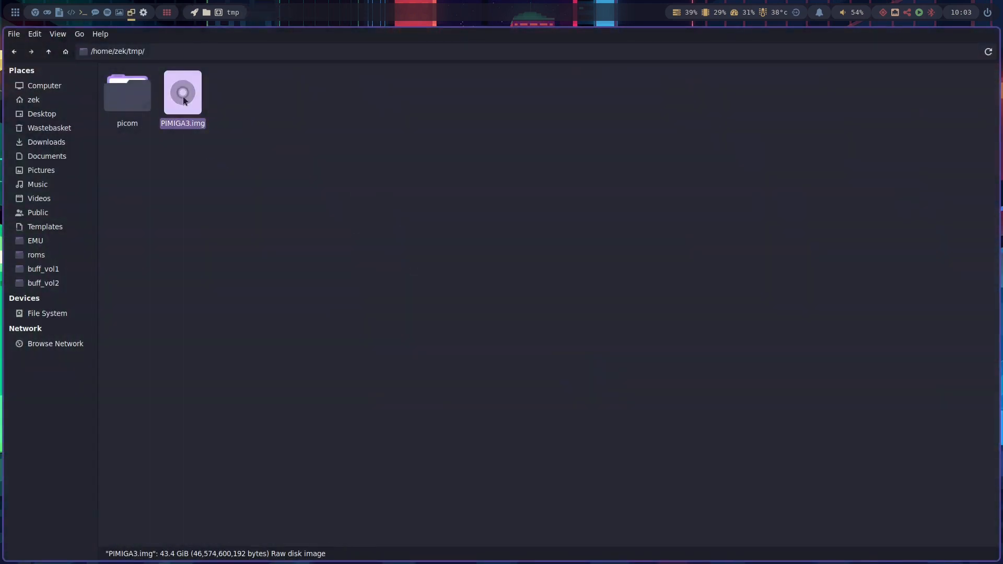
pyautogui.rightClick(183, 98)
pyautogui.click(296, 105)
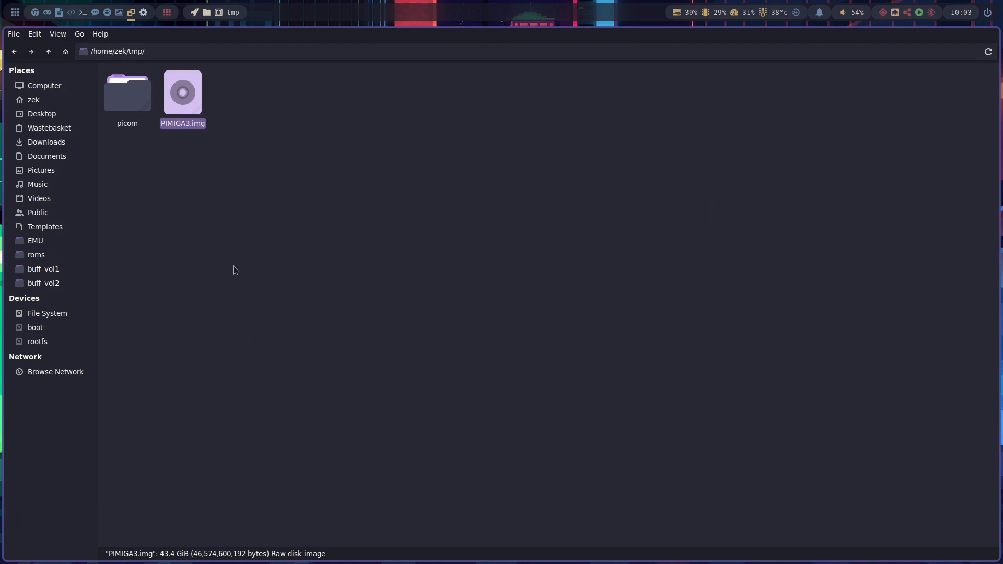
# - Copy the disks folder from the mounted rootfs at home/pi/pimiga
pyautogui.click(37, 342)
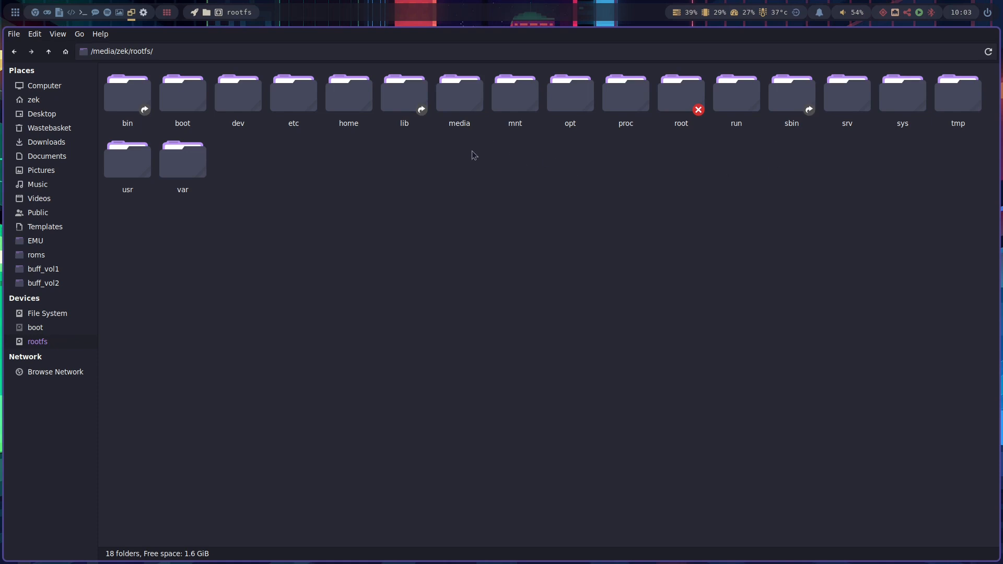
pyautogui.doubleClick(348, 94)
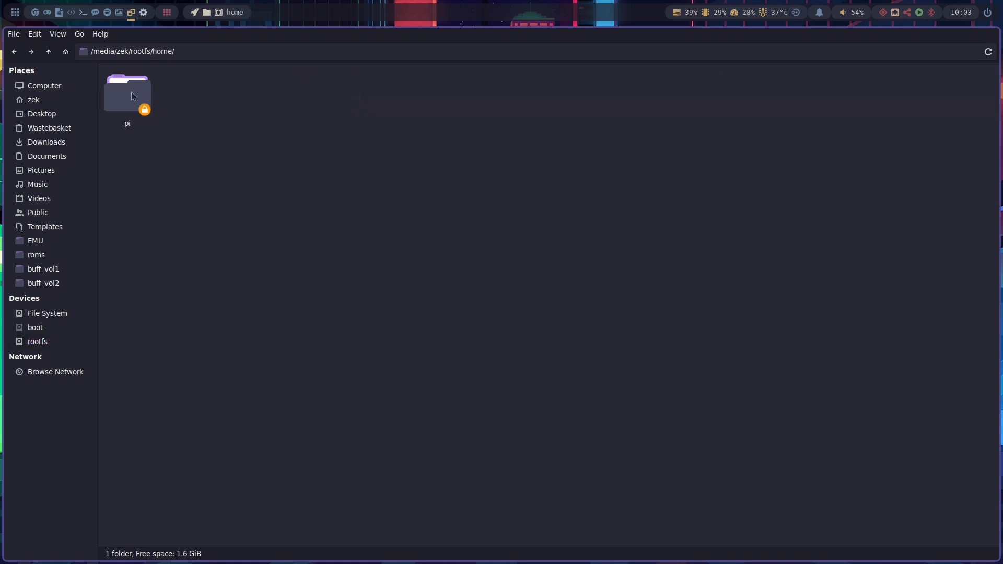
pyautogui.doubleClick(141, 102)
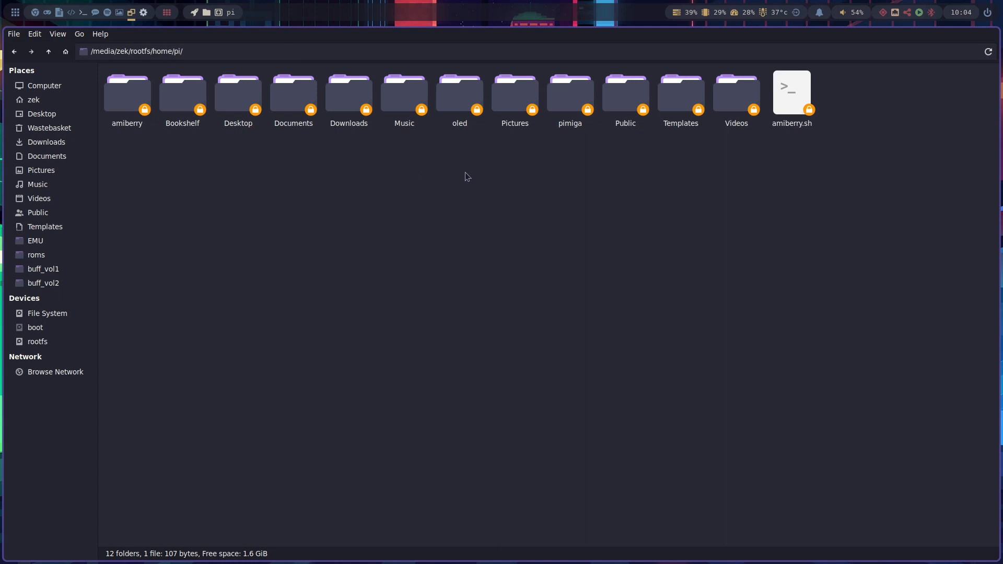
pyautogui.doubleClick(558, 101)
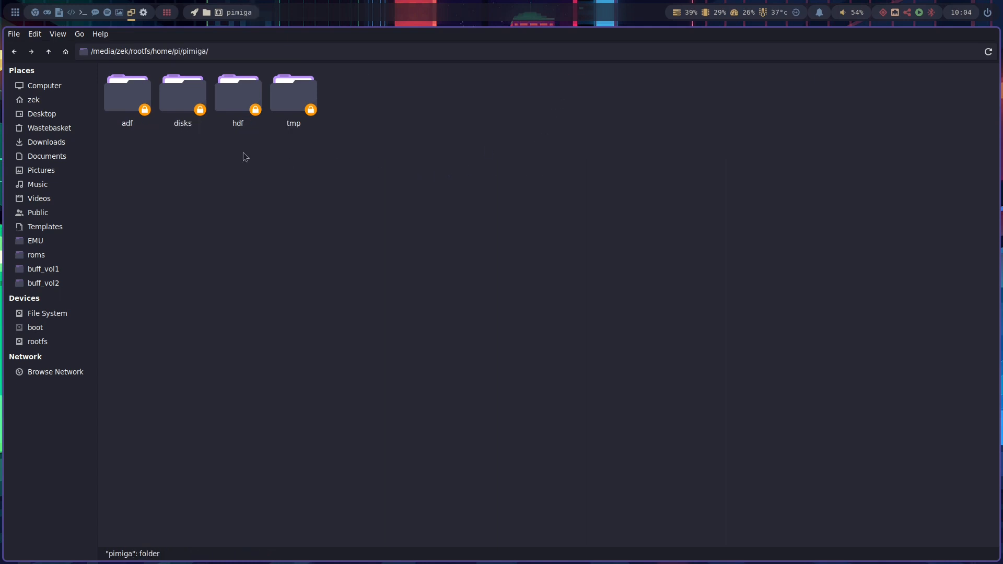
pyautogui.click(189, 103)
pyautogui.doubleClick(188, 103)
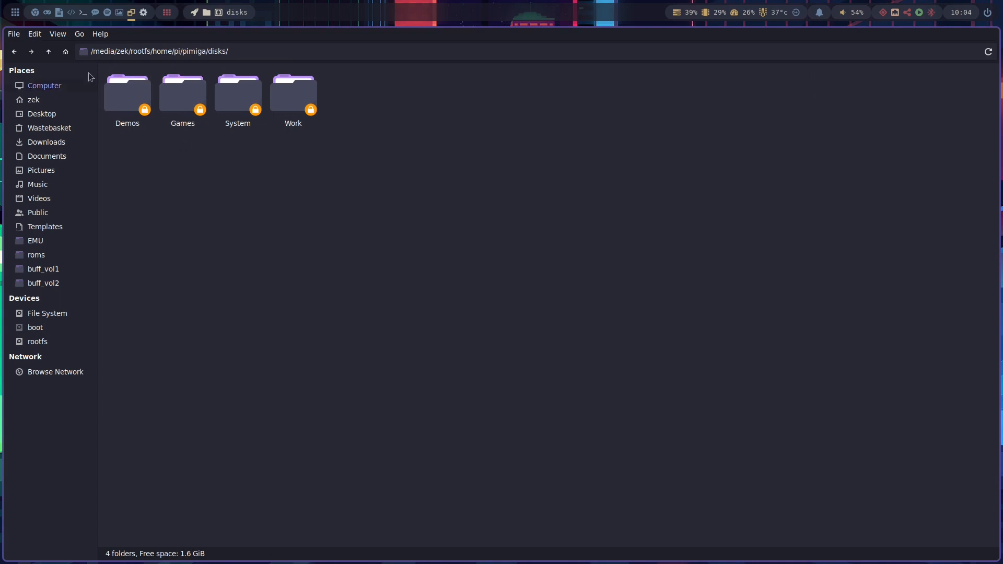
pyautogui.click(48, 51)
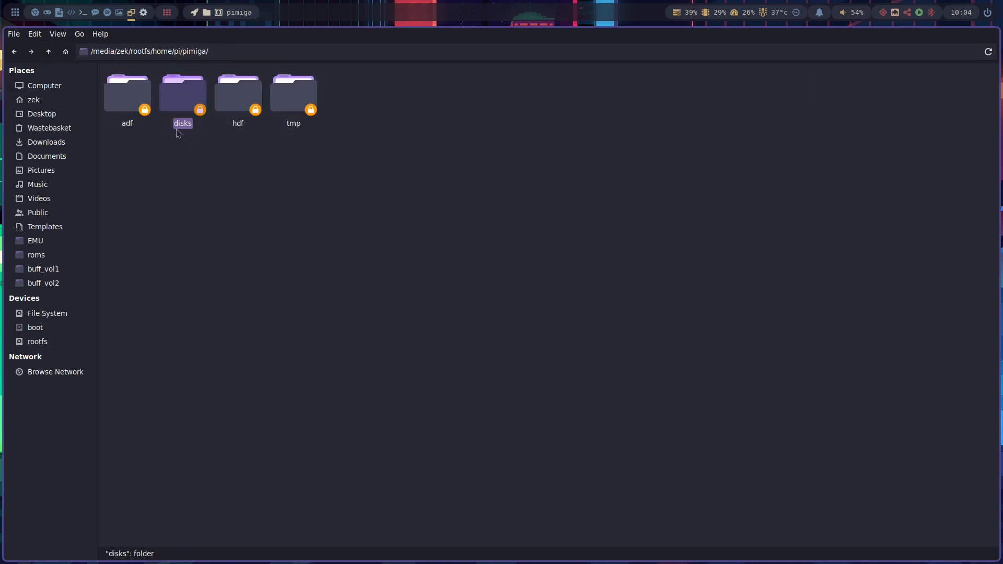
pyautogui.rightClick(189, 98)
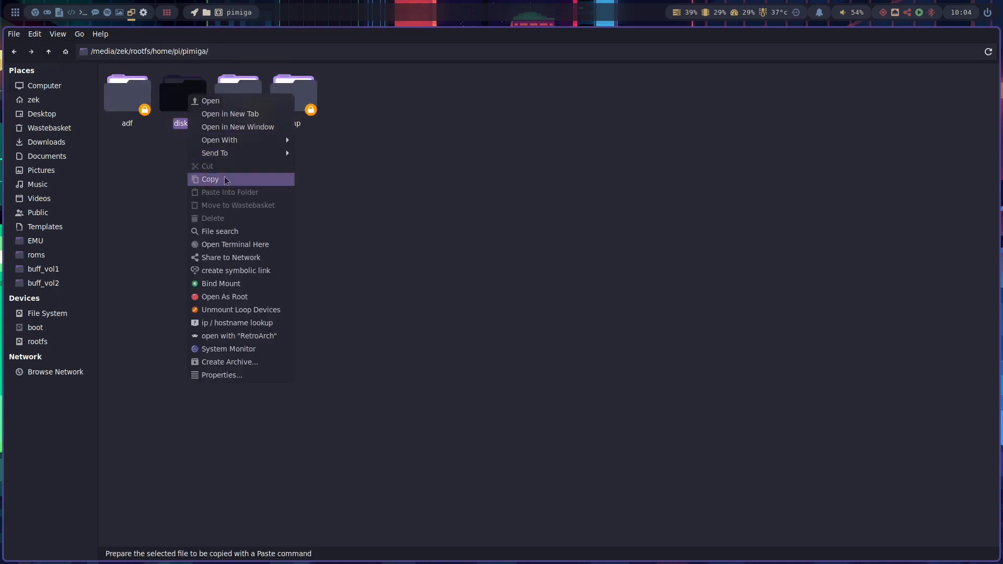
pyautogui.click(226, 178)
pyautogui.click(258, 173)
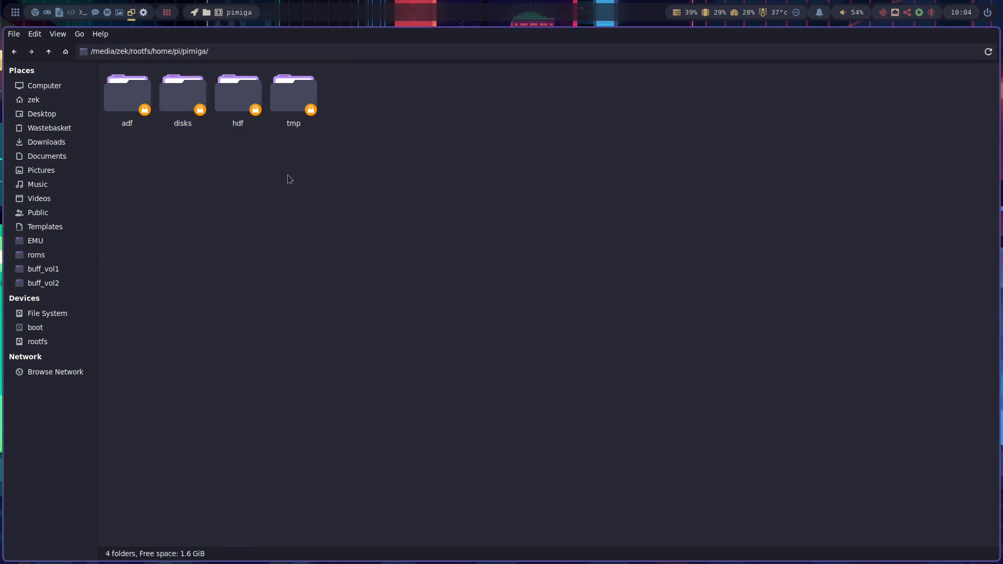
# - Paste the copied disks folder into /home/zek/tmp
pyautogui.click(36, 100)
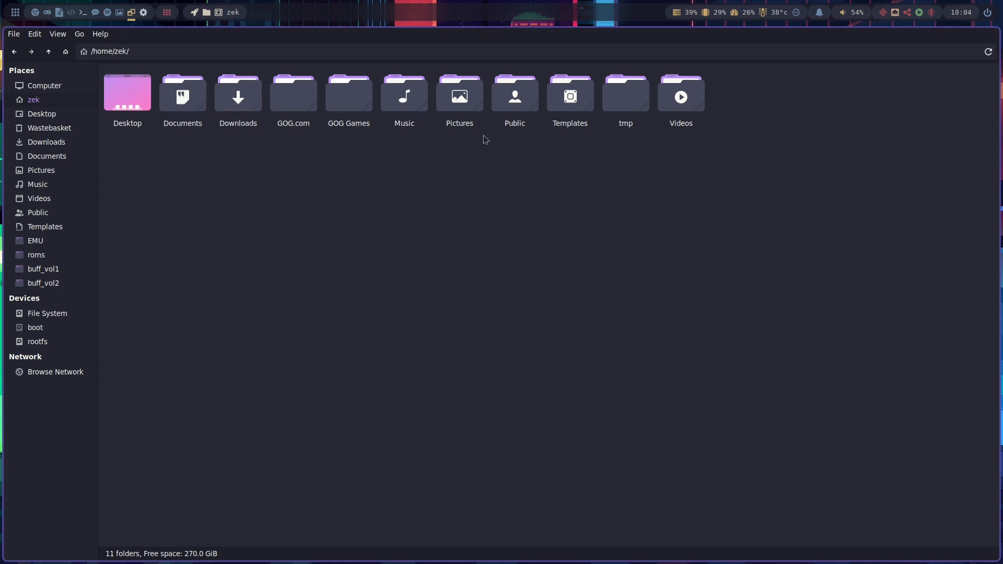
pyautogui.click(626, 99)
pyautogui.doubleClick(626, 99)
pyautogui.rightClick(261, 110)
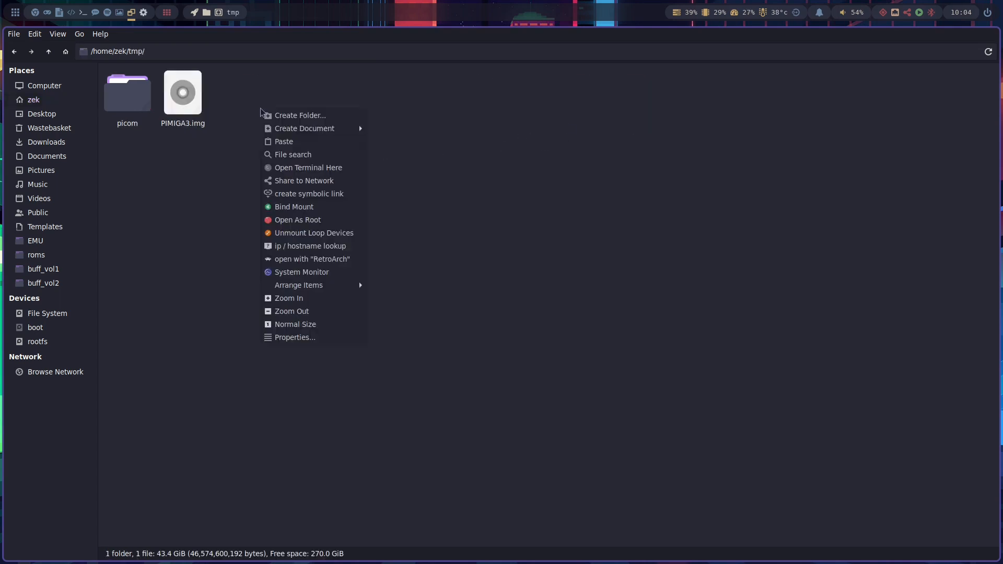
pyautogui.click(310, 142)
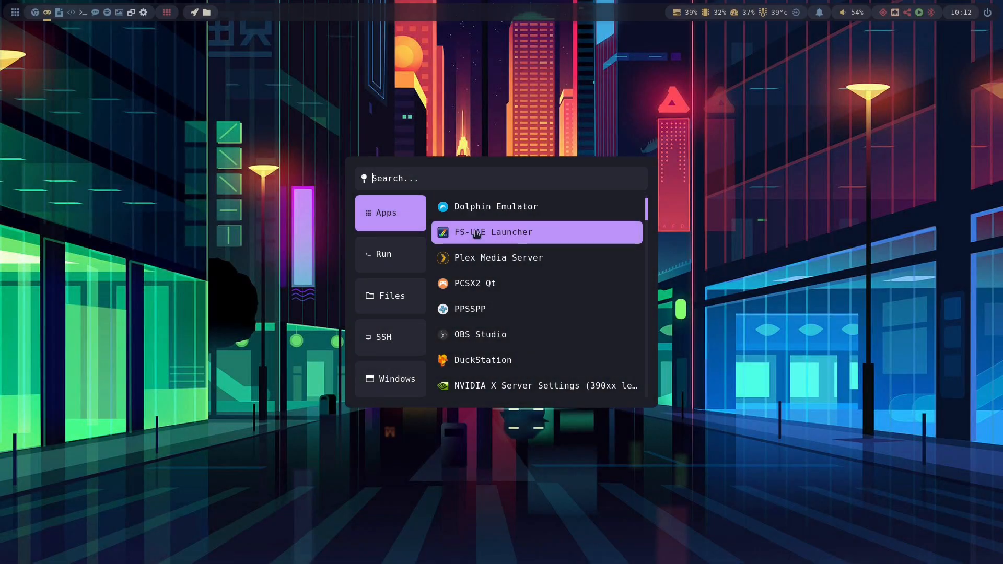
# - Launch FS-UAE Launcher and save a new configuration named PiMiga3
pyautogui.click(476, 233)
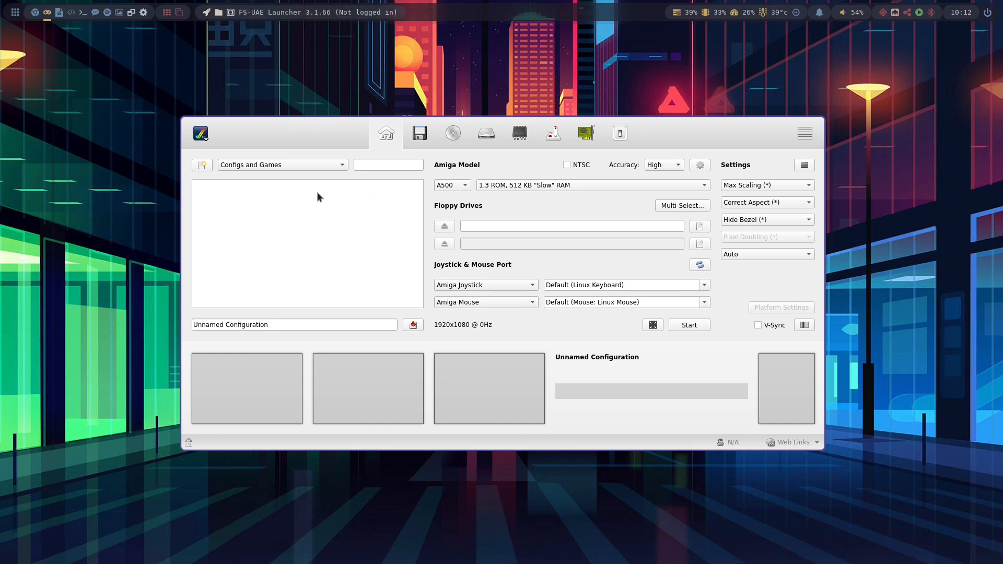
pyautogui.click(279, 324)
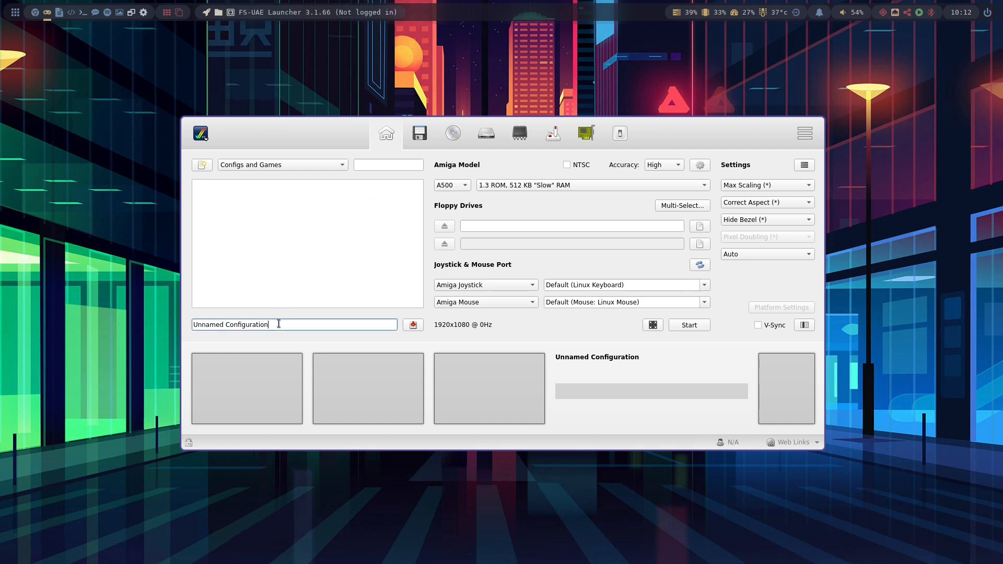
pyautogui.moveTo(279, 324); pyautogui.dragTo(177, 327)
pyautogui.press('BackSpace')
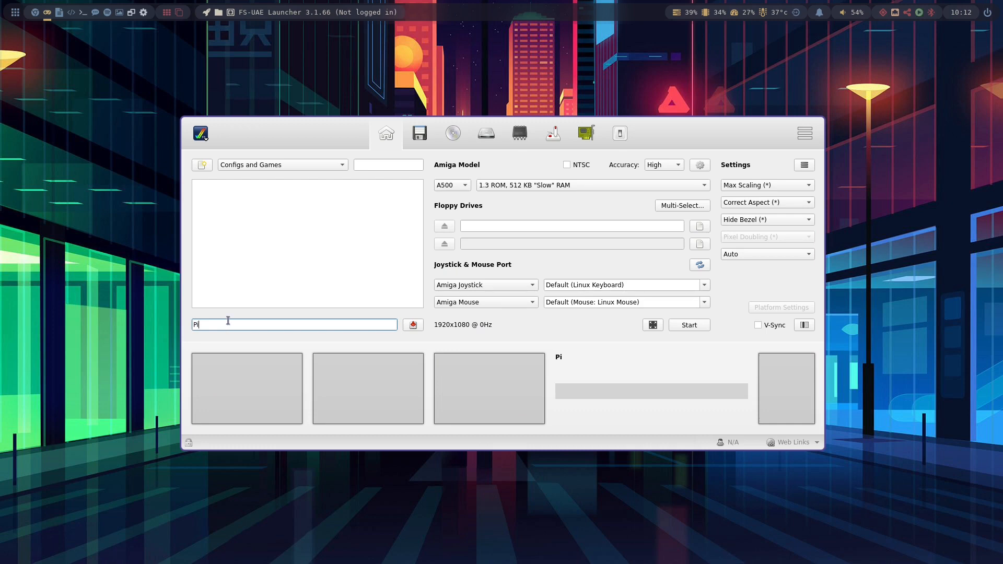
pyautogui.write('PiMiga3')
pyautogui.click(413, 325)
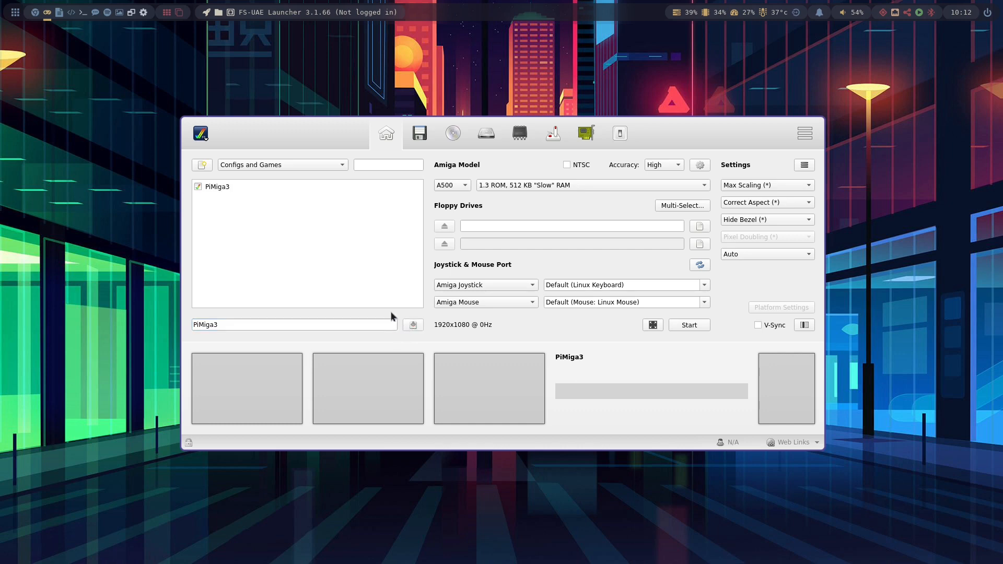
# - Select the PiMiga3 configuration and set the Amiga model to A1200
pyautogui.click(236, 186)
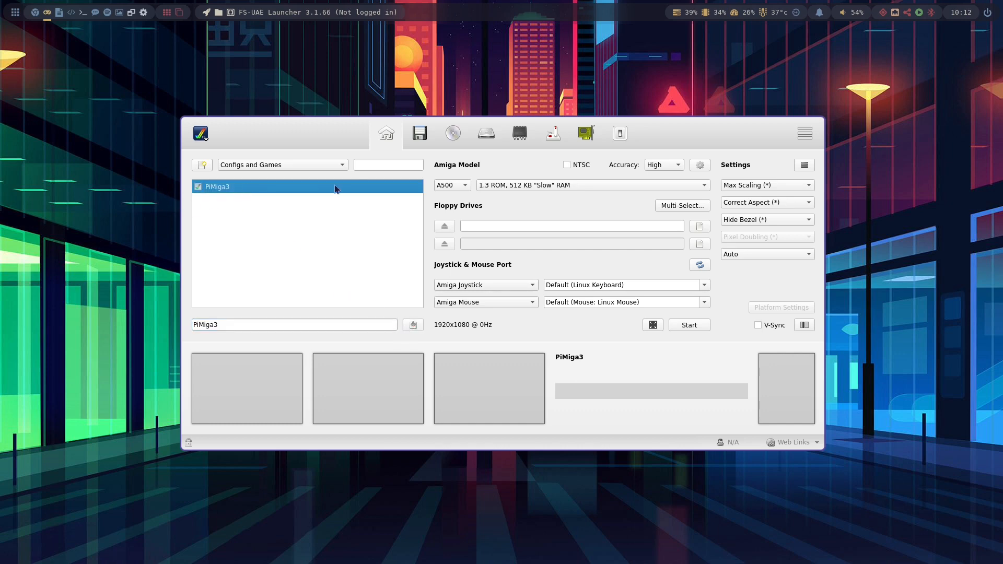
pyautogui.click(451, 186)
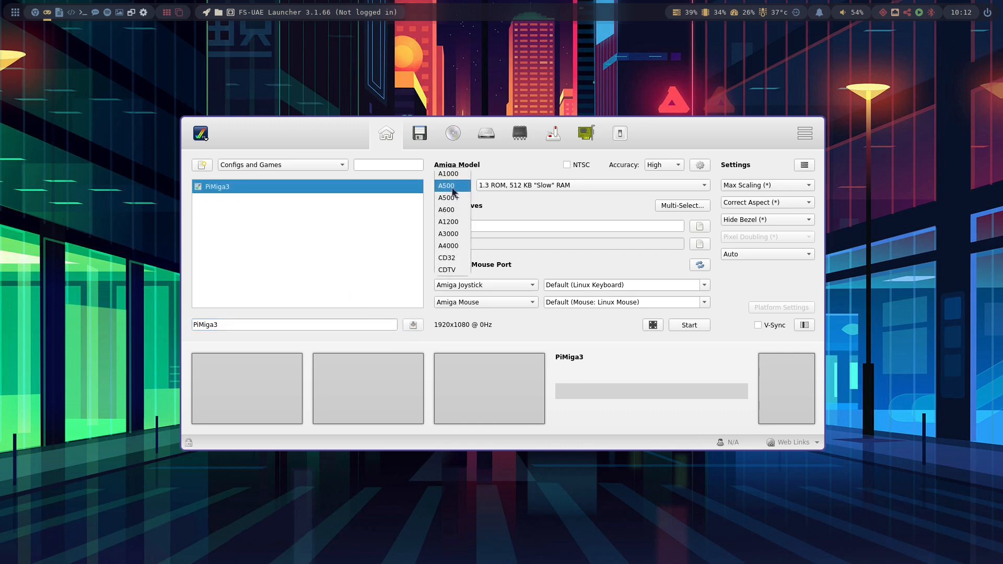
pyautogui.click(449, 222)
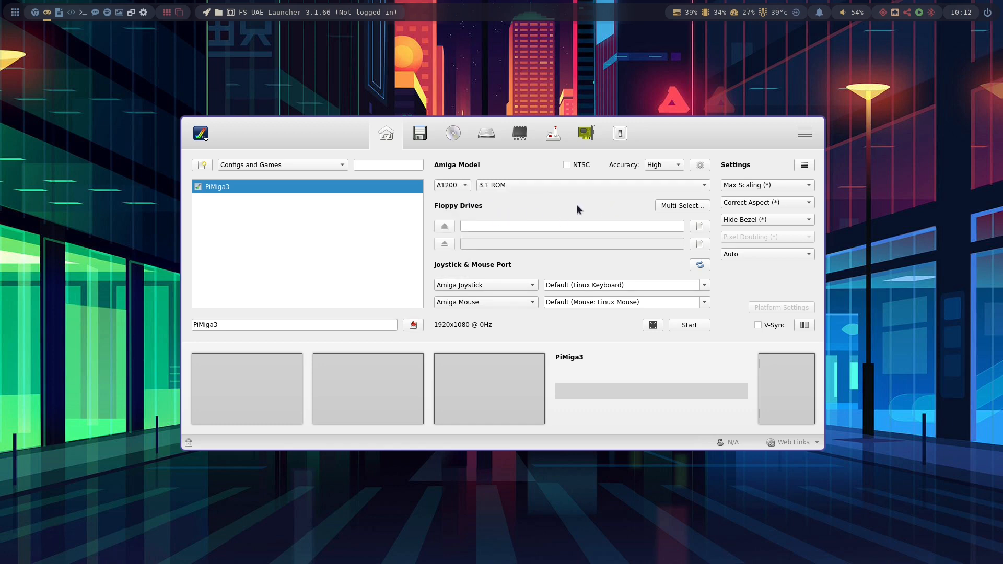
pyautogui.click(759, 254)
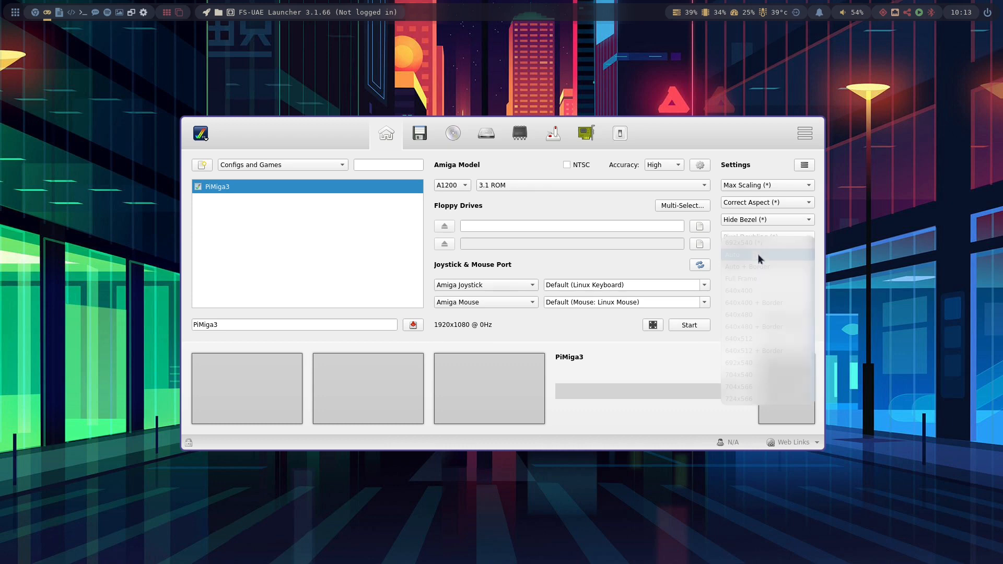
pyautogui.click(759, 255)
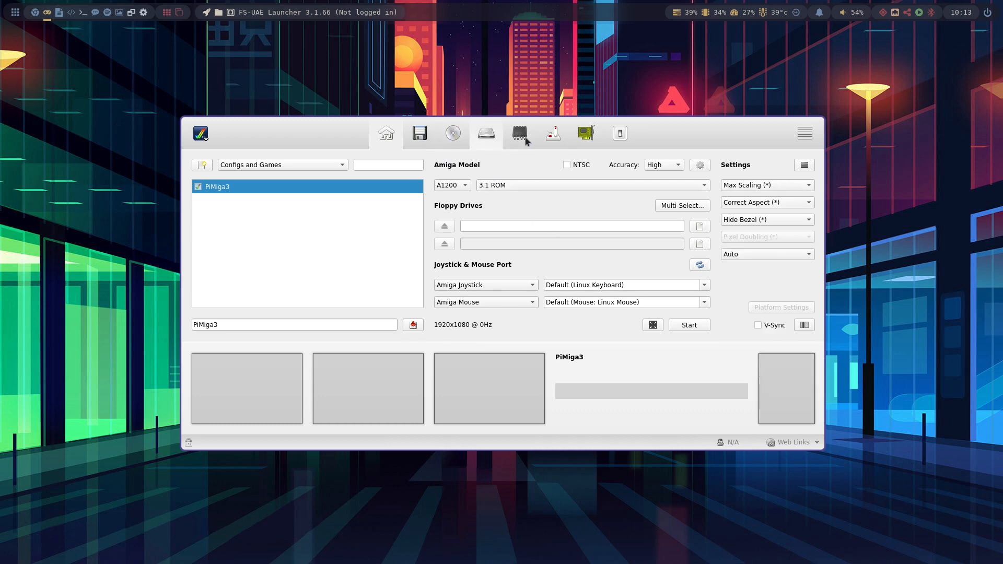
# - Set the first hard drive to the System folder in Documents/EMU/emulators/PIMIGA3
pyautogui.click(485, 141)
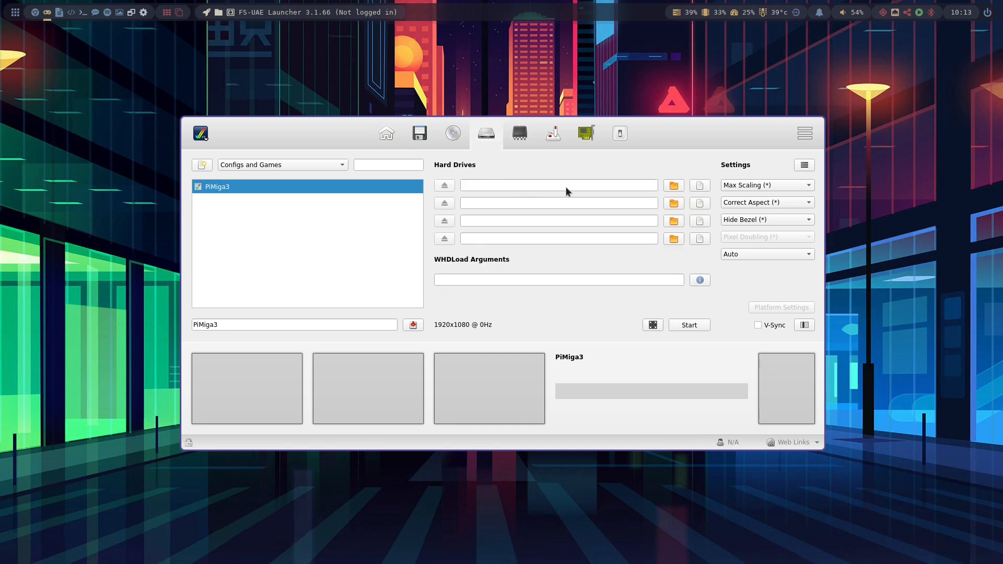
pyautogui.click(673, 187)
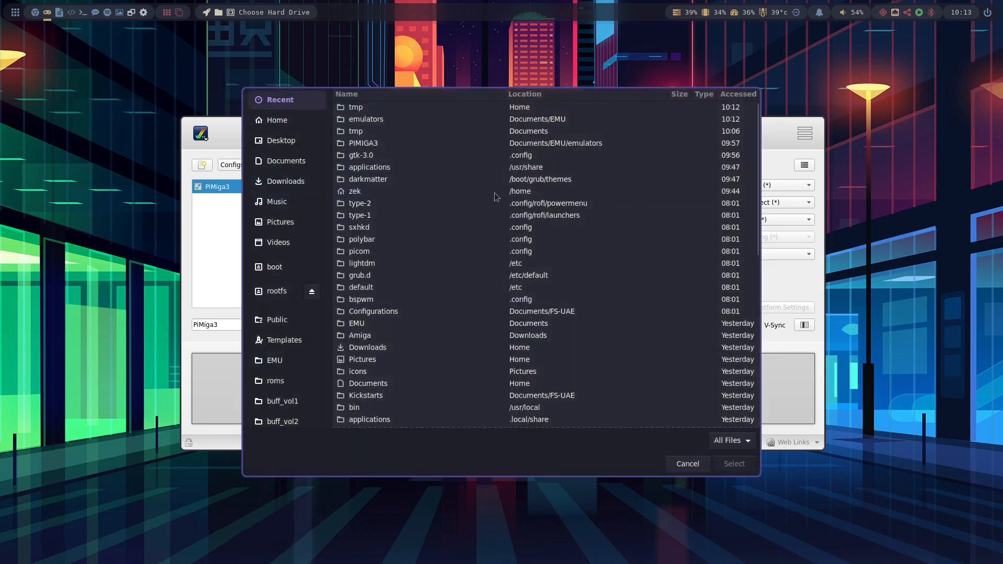
pyautogui.scroll(-1, 285, 357)
pyautogui.click(274, 333)
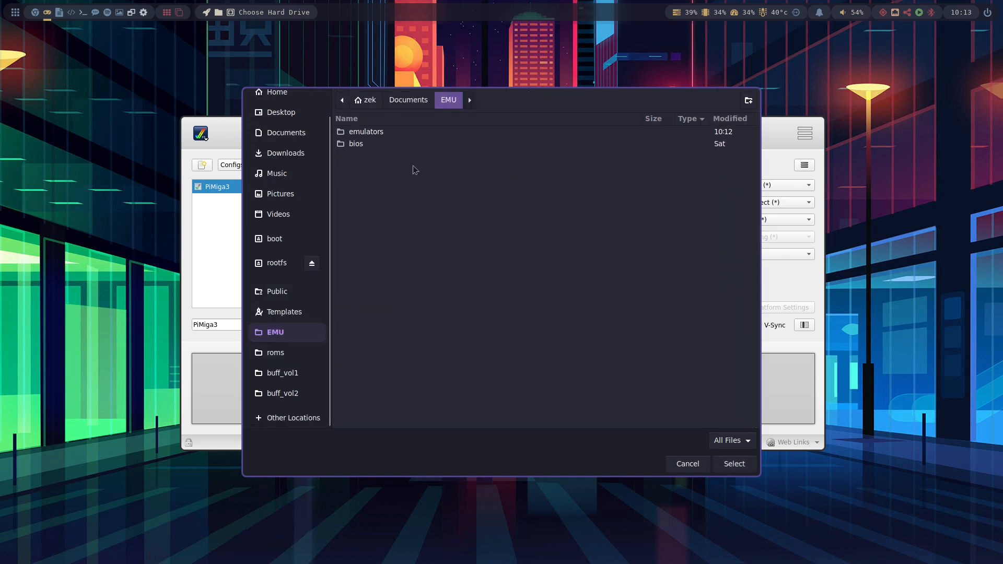
pyautogui.doubleClick(366, 133)
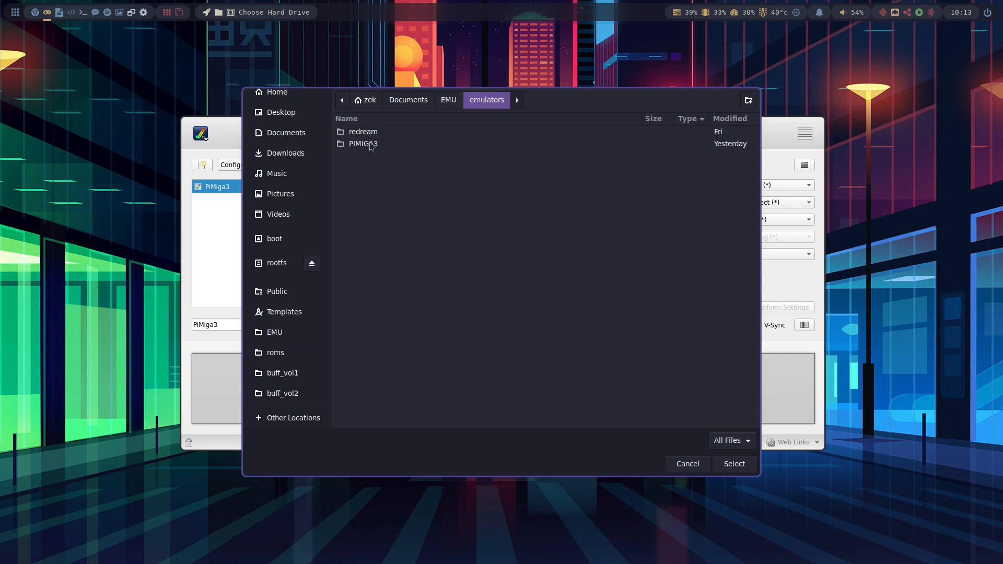
pyautogui.doubleClick(371, 144)
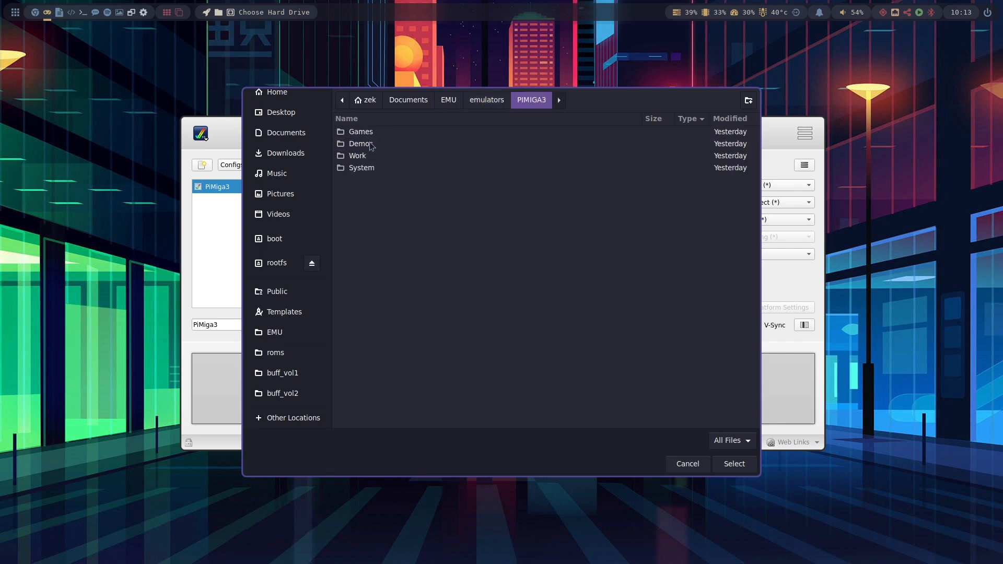
pyautogui.doubleClick(361, 168)
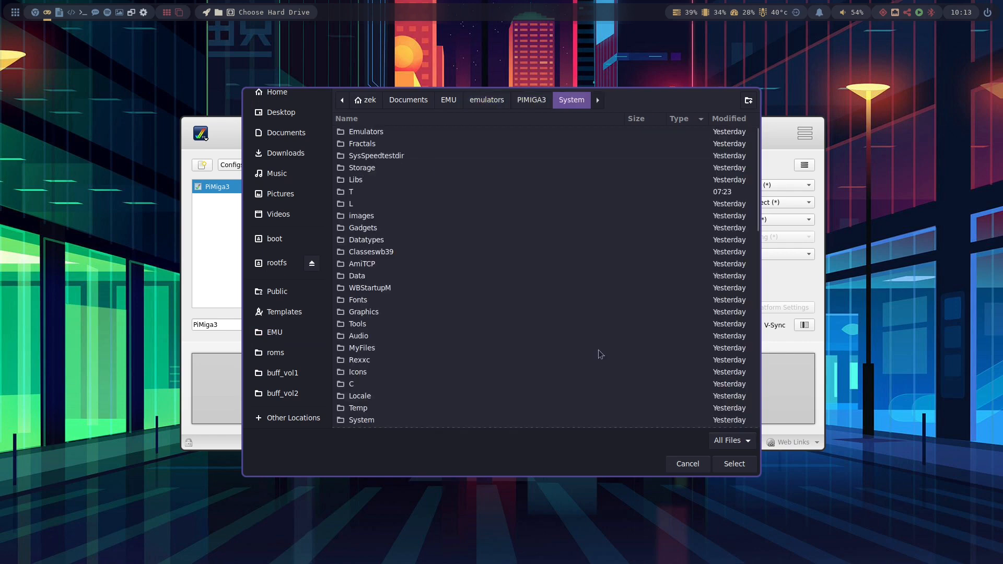
pyautogui.click(734, 464)
# - Set the second hard drive to the PIMIGA3 Demos folder
pyautogui.click(672, 204)
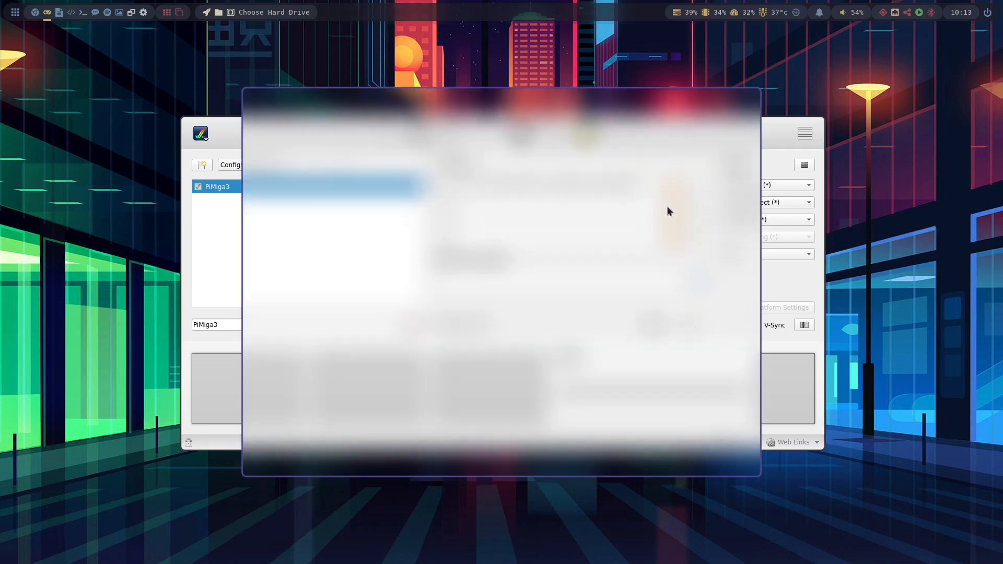
pyautogui.doubleClick(363, 143)
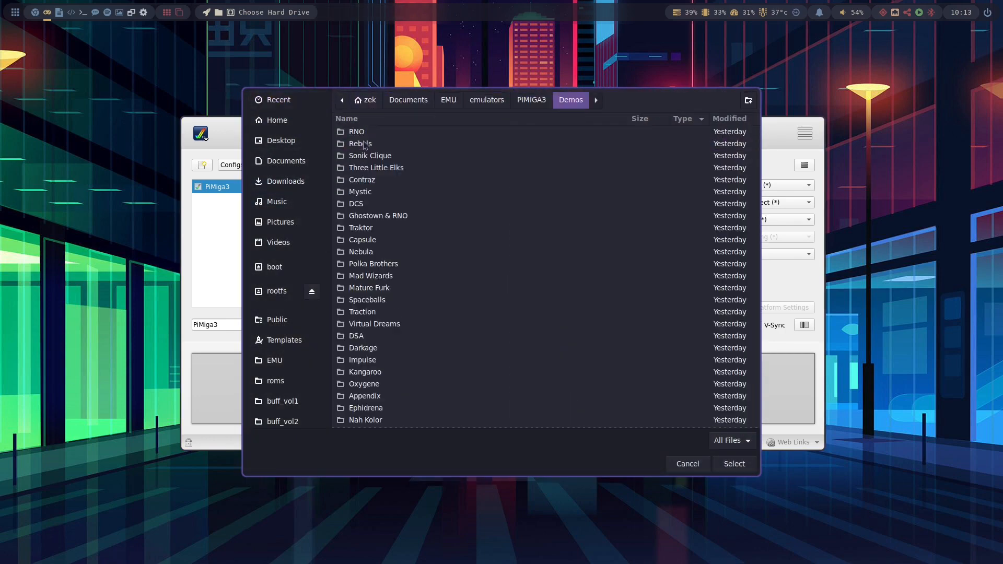
pyautogui.click(734, 464)
# - Set the third hard drive to the PIMIGA3 Games folder
pyautogui.click(671, 222)
pyautogui.doubleClick(367, 108)
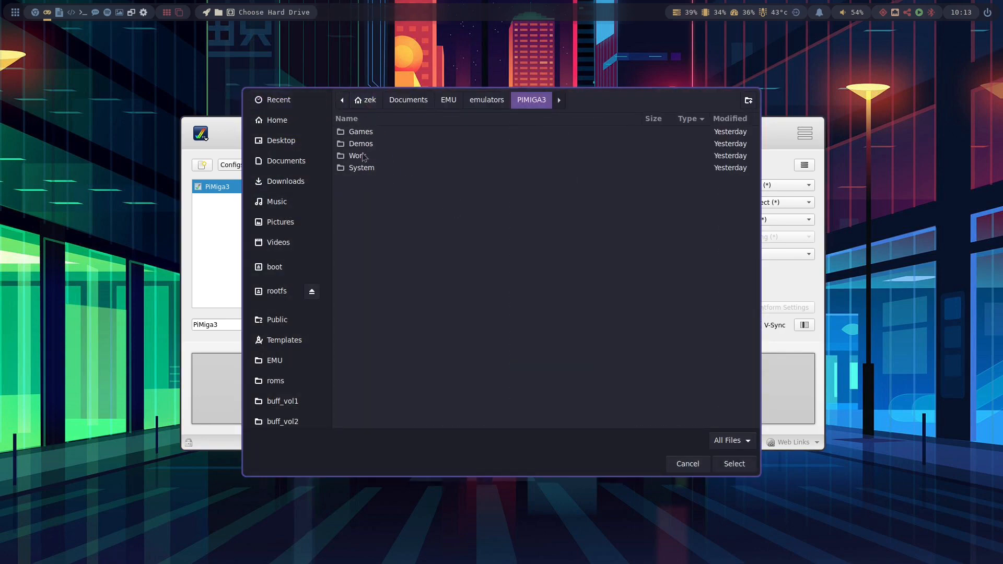
pyautogui.doubleClick(366, 144)
pyautogui.click(734, 464)
# - Set the fourth hard drive to the PIMIGA3 Work folder
pyautogui.click(674, 239)
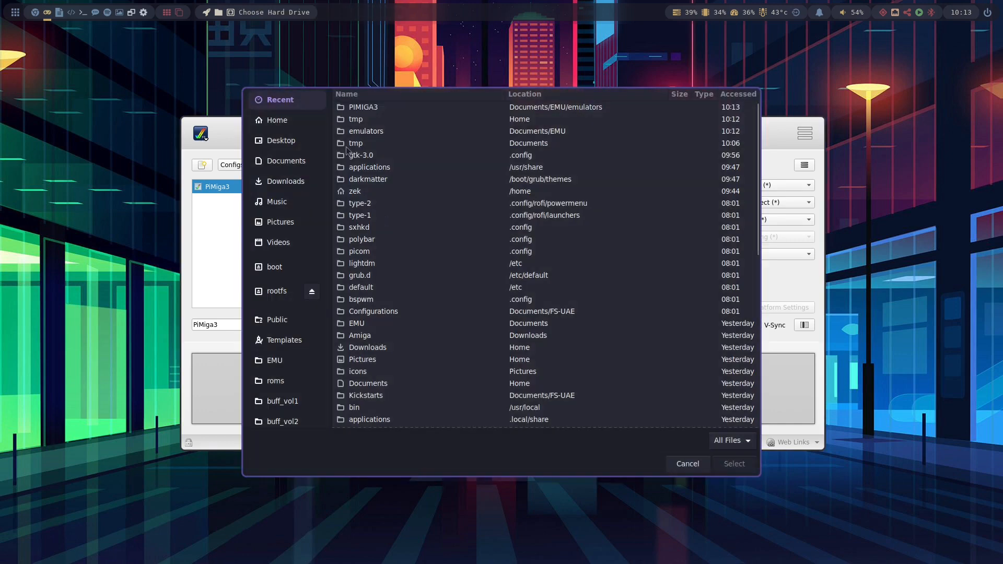
pyautogui.doubleClick(367, 108)
pyautogui.doubleClick(366, 155)
pyautogui.click(735, 464)
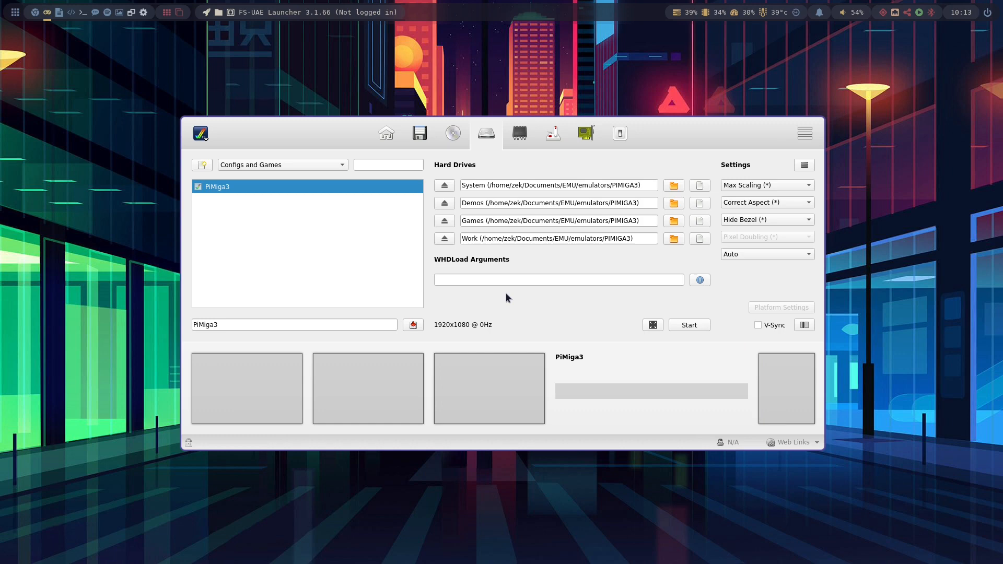
# - Set the Kickstart ROM to the custom amiga-os-310-a1200.rom and enable 8 MB of Chip RAM
pyautogui.click(523, 134)
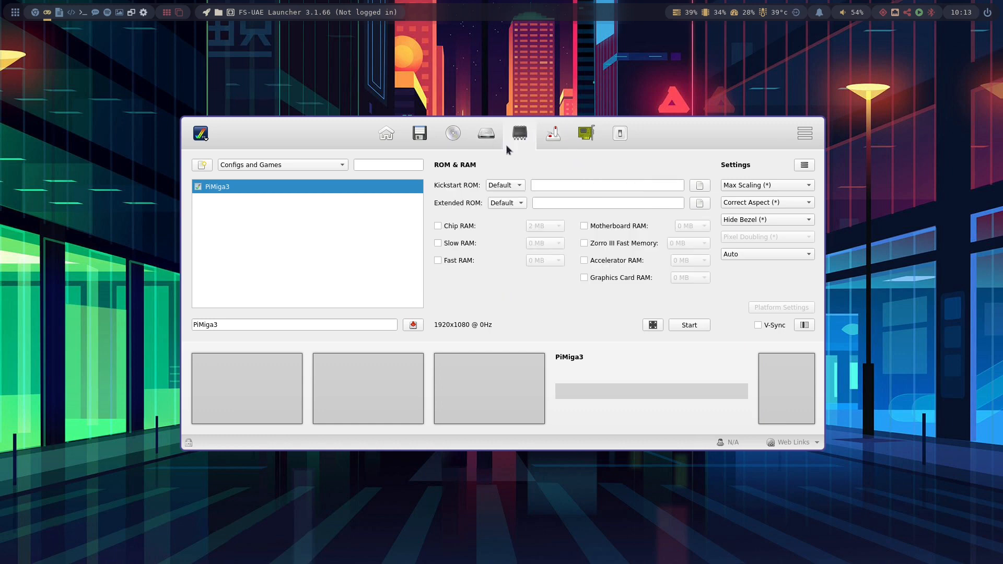
pyautogui.click(514, 186)
pyautogui.click(506, 198)
pyautogui.click(447, 227)
pyautogui.click(538, 226)
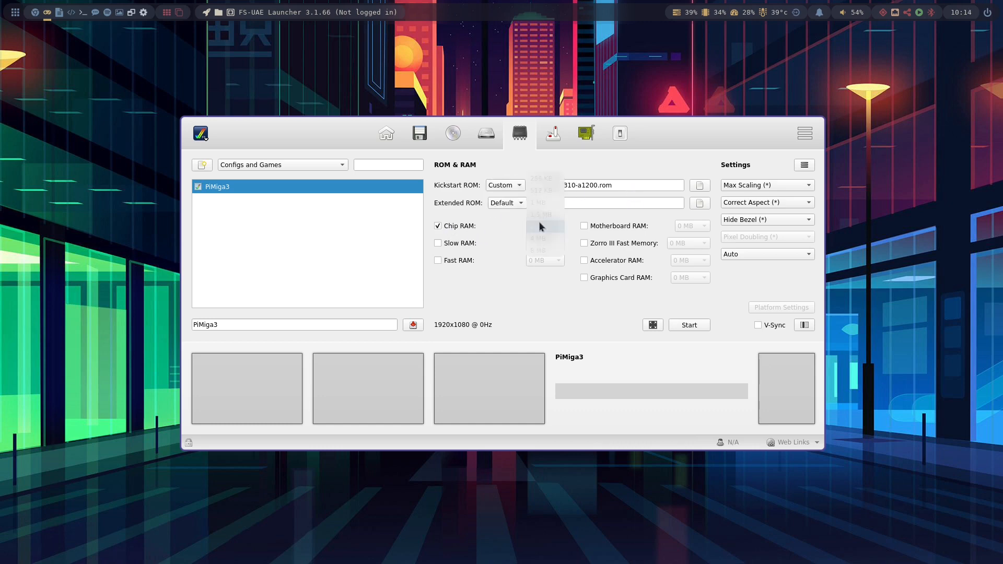
pyautogui.click(538, 250)
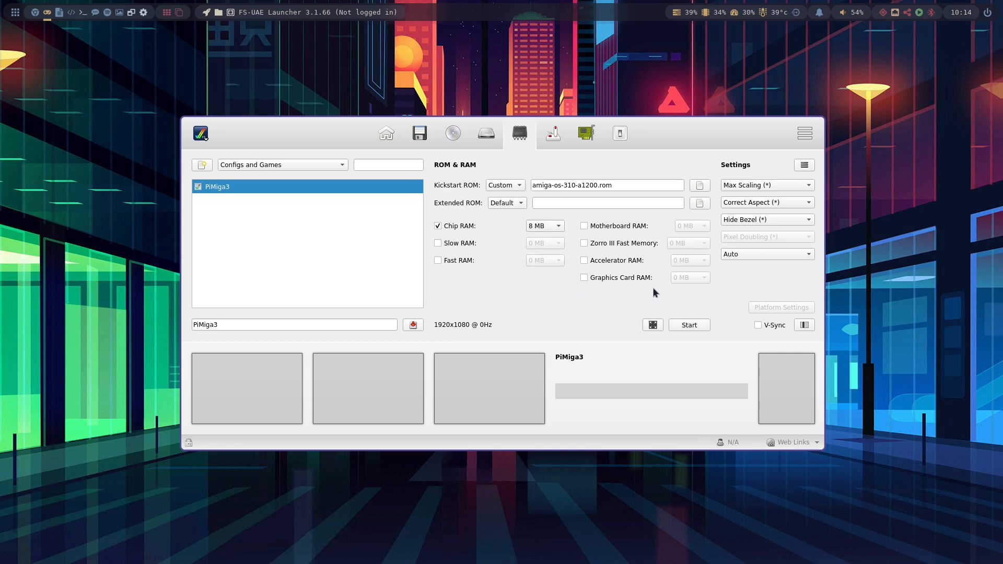
# - Enable 256 MB of Zorro III Fast Memory and save the PiMiga3 configuration
pyautogui.click(614, 245)
pyautogui.click(700, 245)
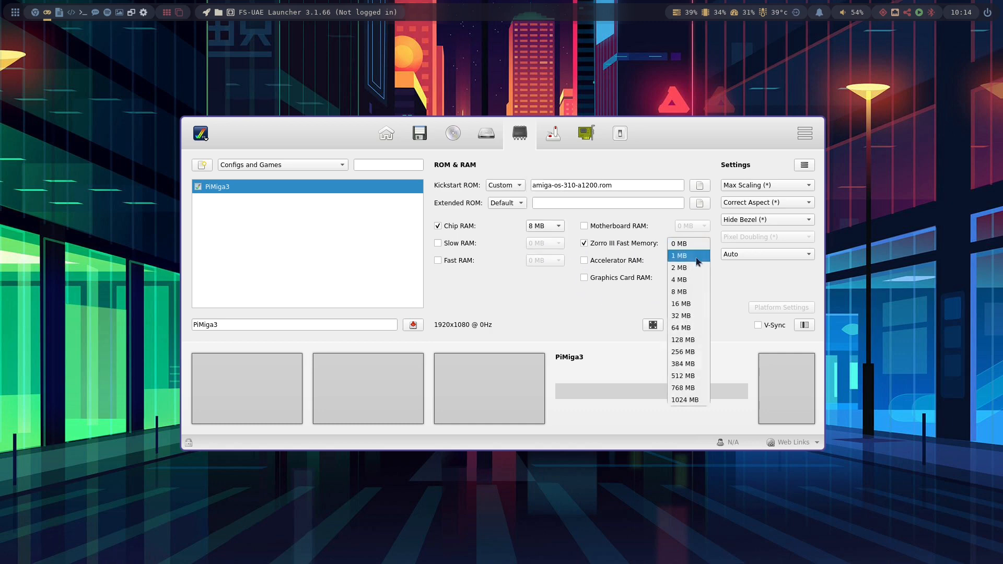
pyautogui.click(683, 354)
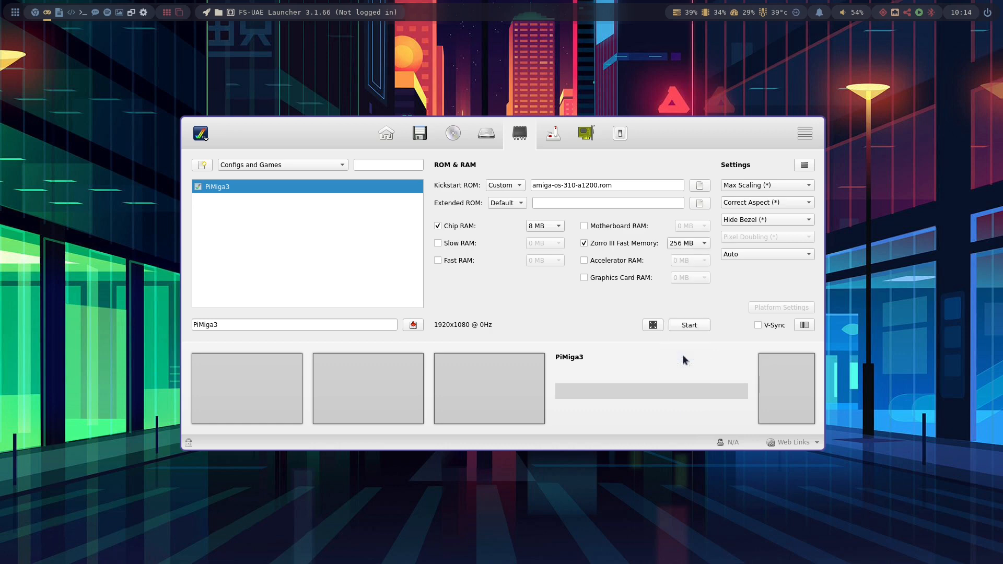
pyautogui.click(413, 324)
pyautogui.click(266, 187)
# - Enable a UAEGFX Zorro III graphics card in the expansions settings
pyautogui.click(586, 134)
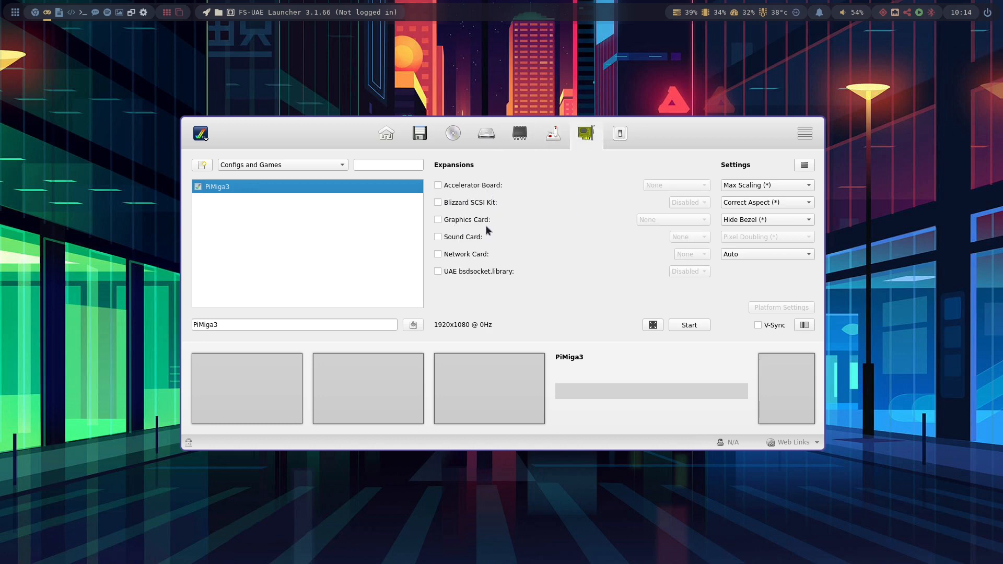
pyautogui.click(466, 220)
pyautogui.click(668, 223)
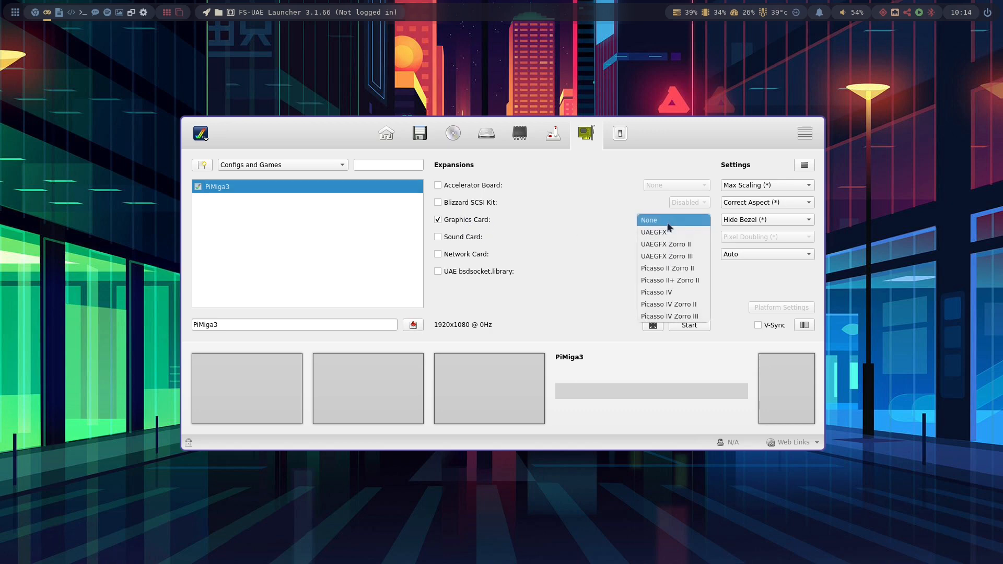
pyautogui.click(696, 258)
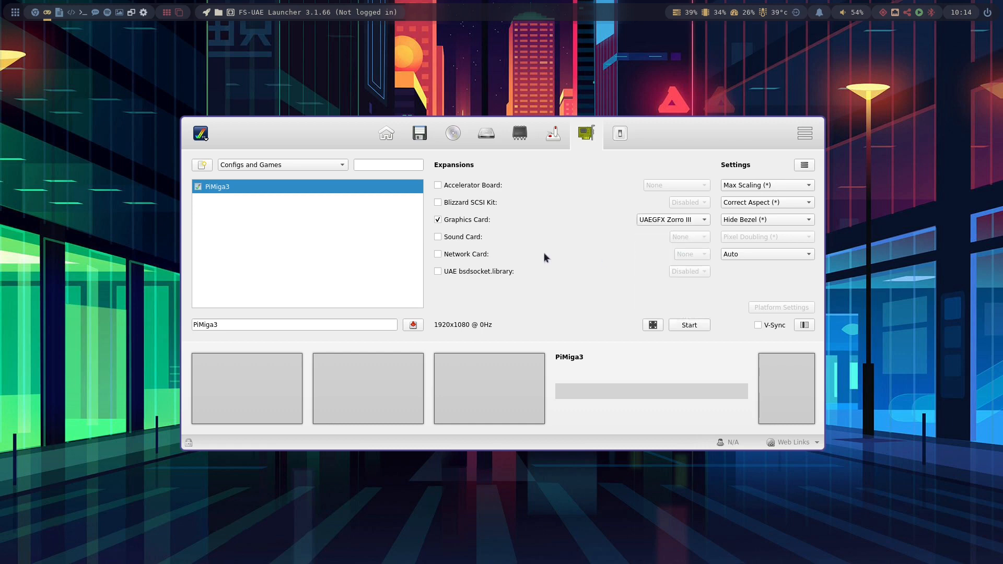
# - Enable an A2065 network card and the UAE bsdsocket.library, then save the configuration
pyautogui.click(459, 258)
pyautogui.click(688, 254)
pyautogui.click(687, 266)
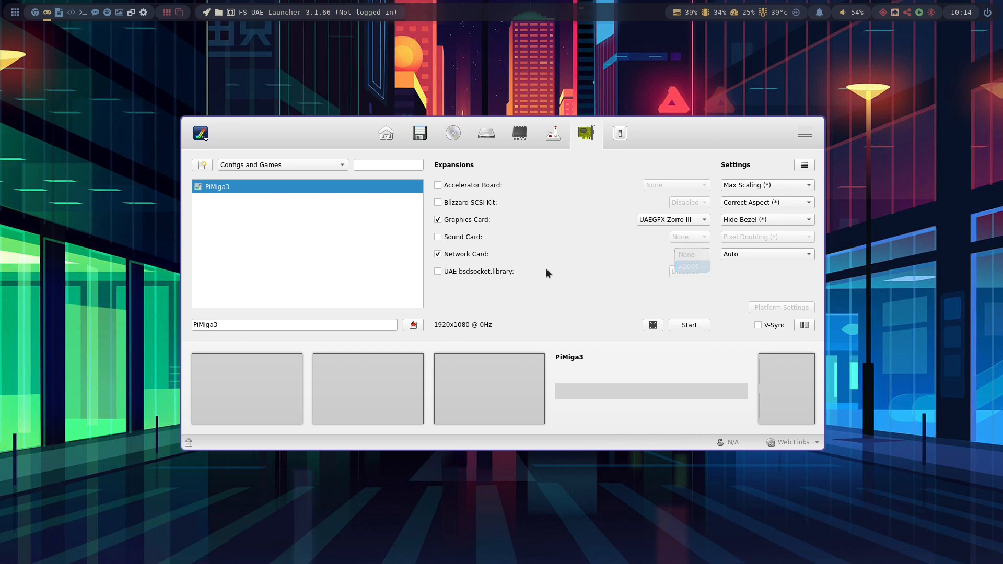
pyautogui.click(459, 272)
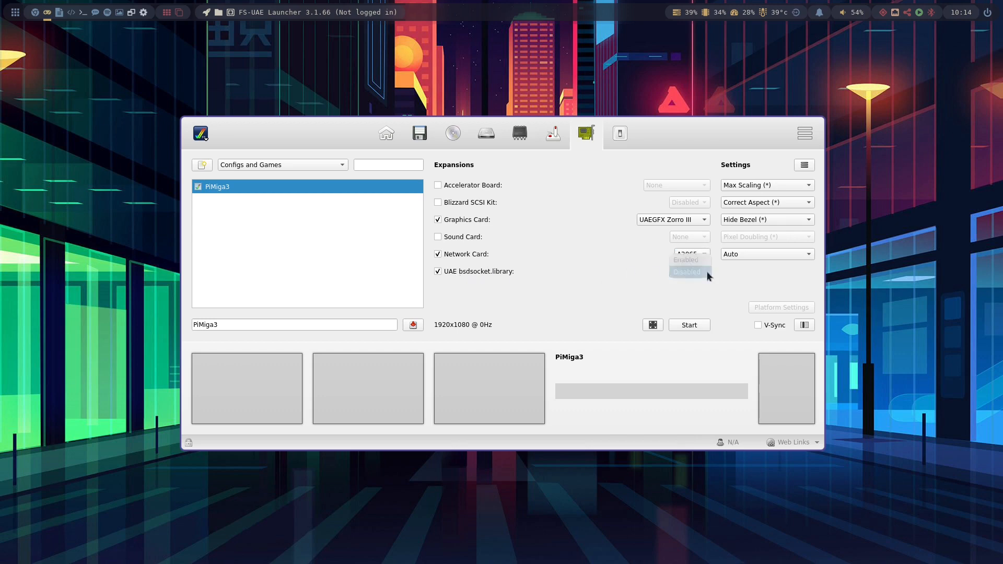
pyautogui.click(705, 271)
pyautogui.click(686, 260)
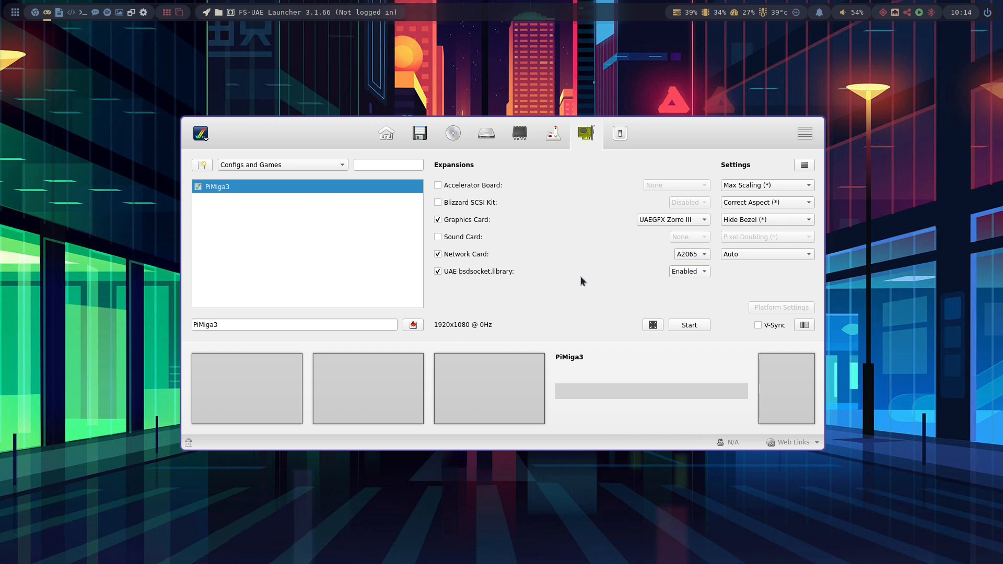
pyautogui.click(412, 325)
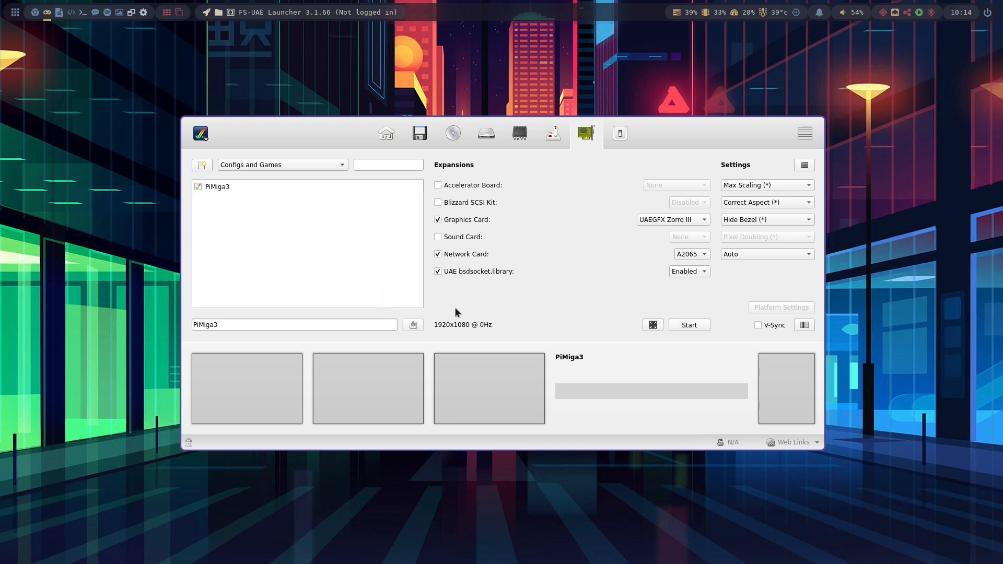
pyautogui.click(401, 186)
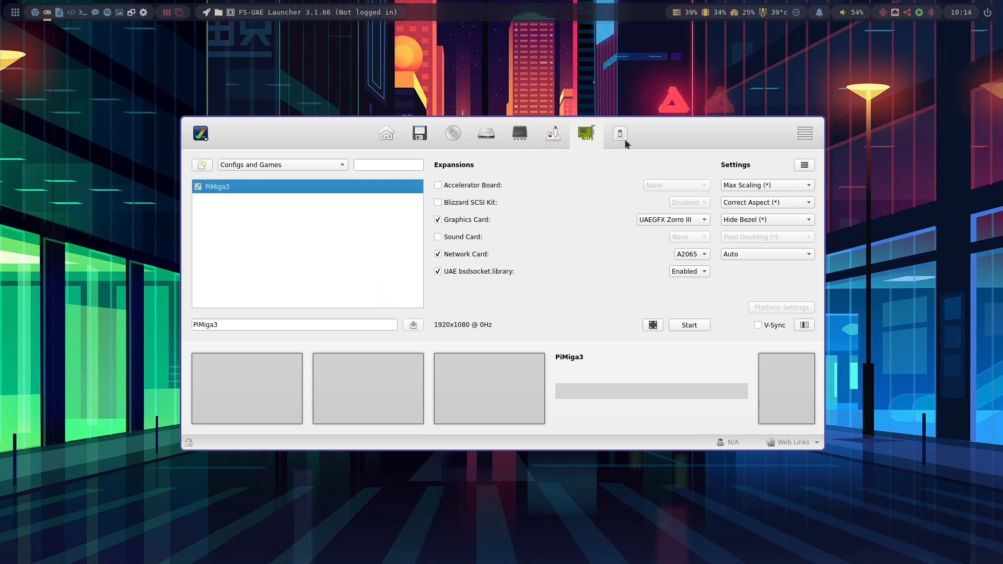
# - Set the CPU to 68EC040 and enable the JIT compiler
pyautogui.click(552, 147)
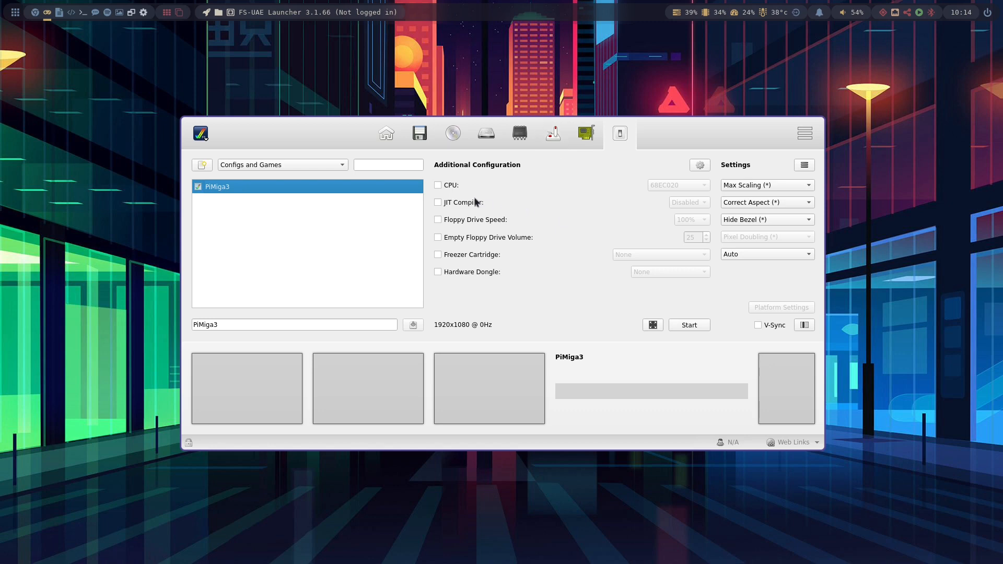
pyautogui.click(451, 185)
pyautogui.click(678, 185)
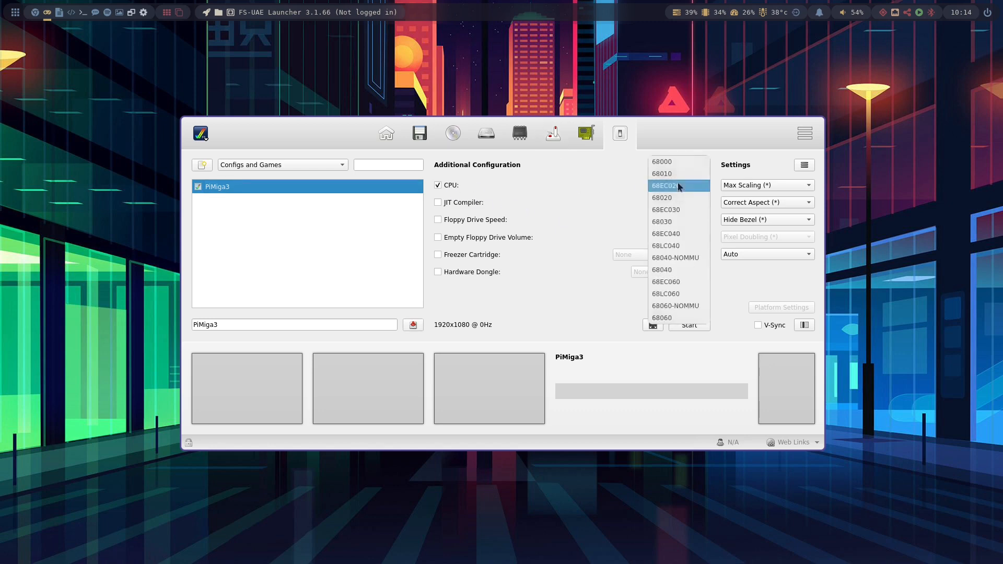
pyautogui.click(694, 239)
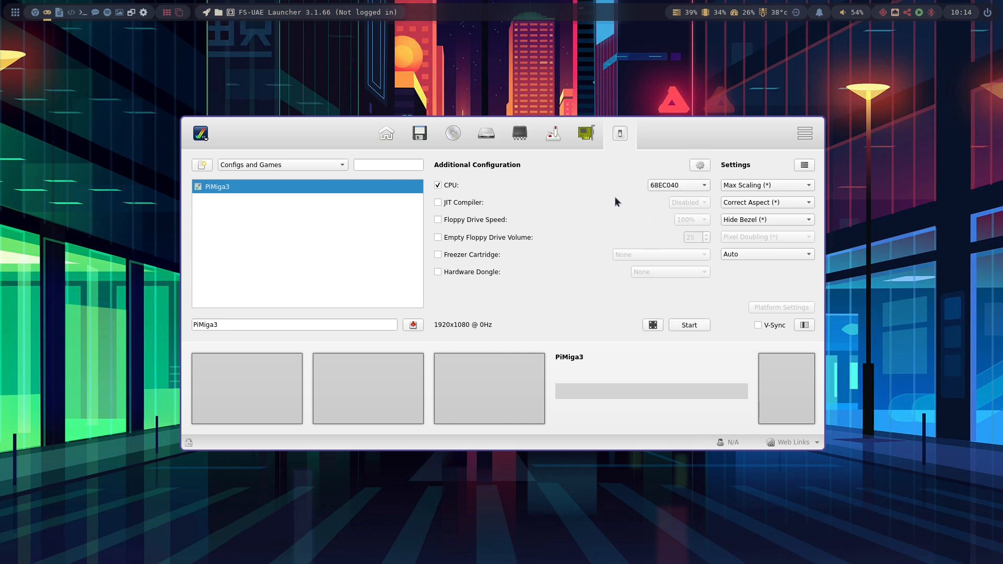
pyautogui.click(438, 202)
pyautogui.click(705, 204)
pyautogui.click(684, 190)
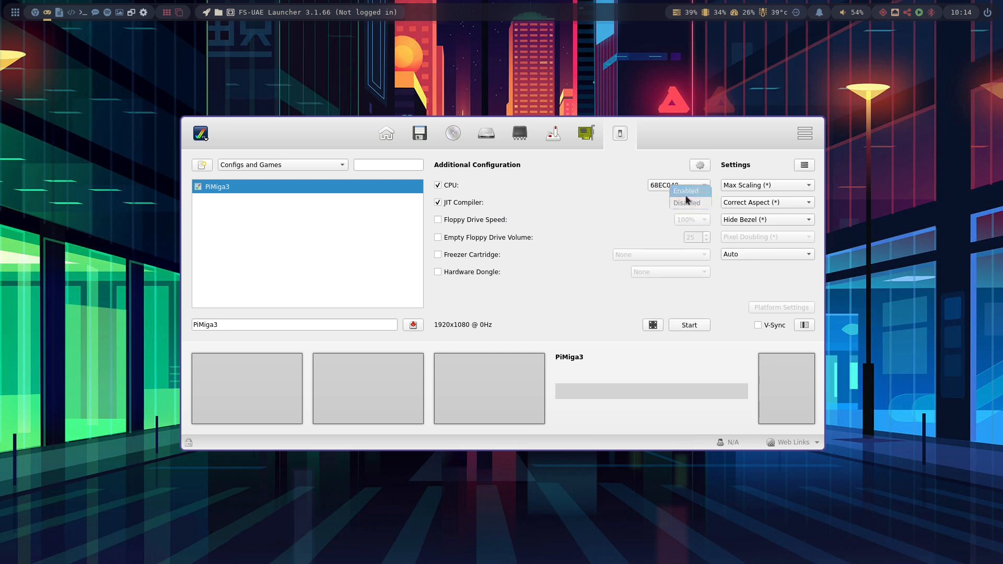
# - Set floppy drive speed to 400 % and empty floppy drive volume to 0, then save the configuration
pyautogui.click(478, 221)
pyautogui.click(484, 238)
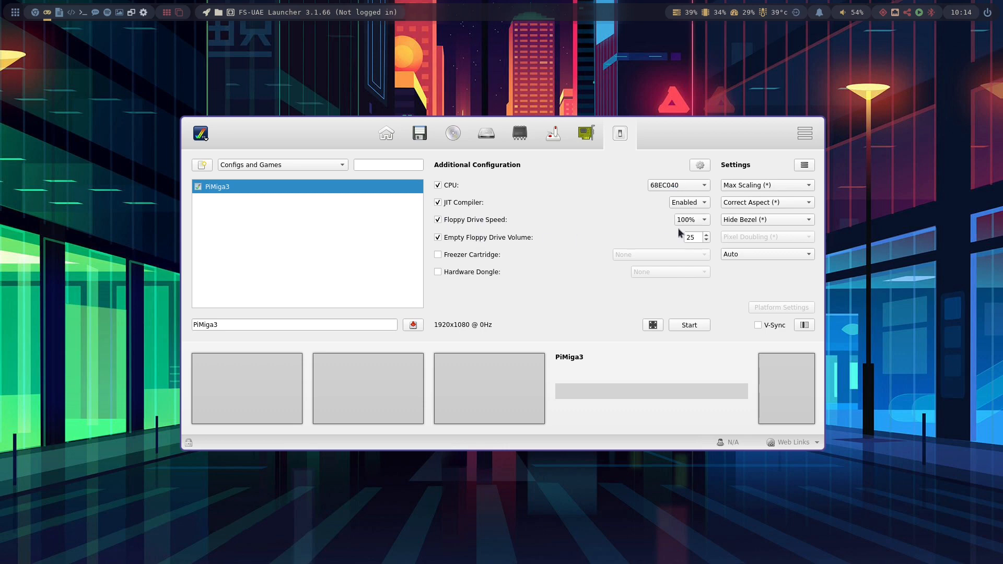
pyautogui.click(690, 219)
pyautogui.click(694, 248)
pyautogui.moveTo(696, 235); pyautogui.dragTo(610, 239)
pyautogui.write('0')
pyautogui.press('Return')
pyautogui.click(412, 322)
# - Review the hard drive, ROM and RAM, expansion and additional configuration settings
pyautogui.click(388, 137)
pyautogui.click(486, 136)
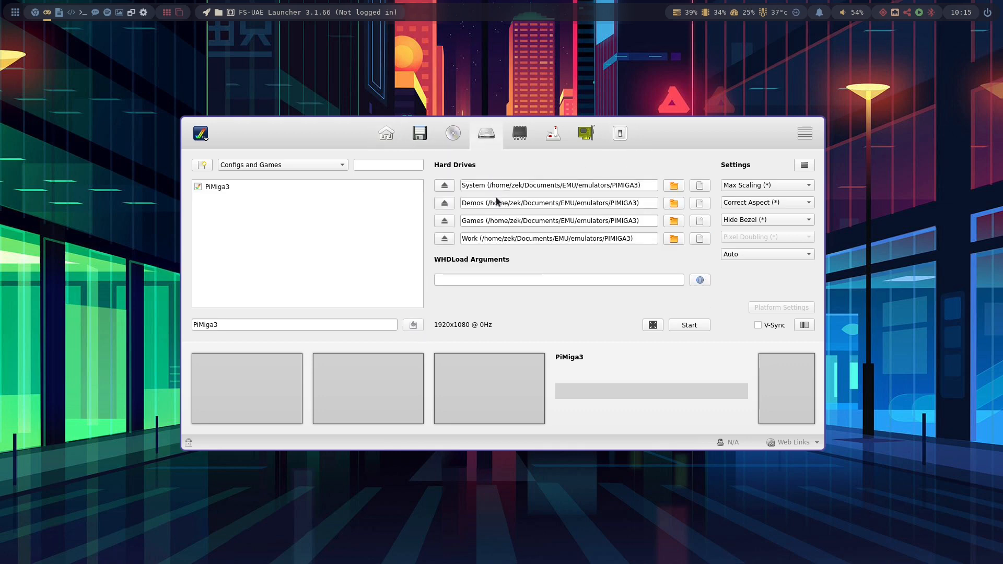
pyautogui.click(520, 135)
pyautogui.click(585, 136)
pyautogui.click(619, 136)
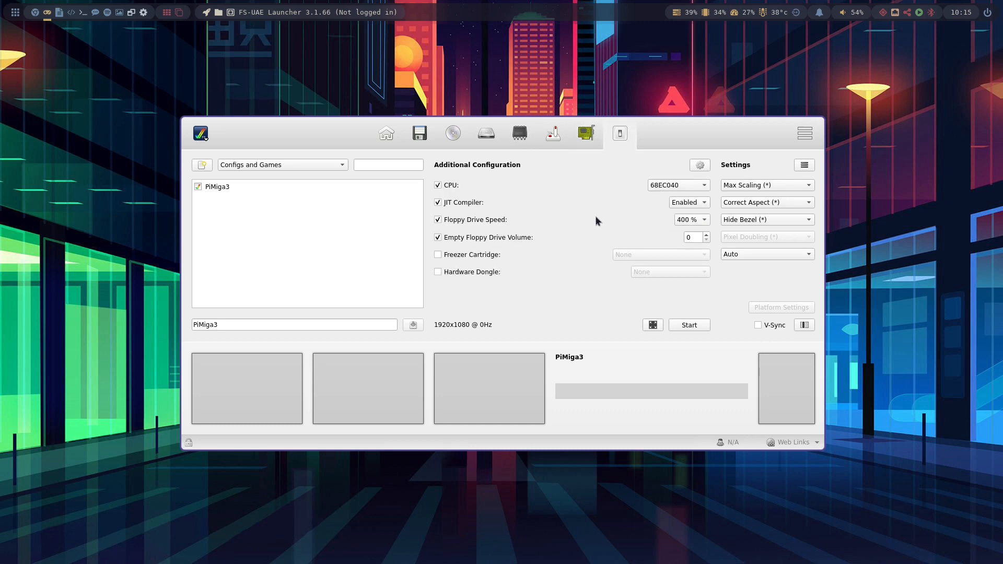
# - Start the emulator with the PiMiga3 configuration and dismiss the recoverable alert at boot
pyautogui.click(698, 326)
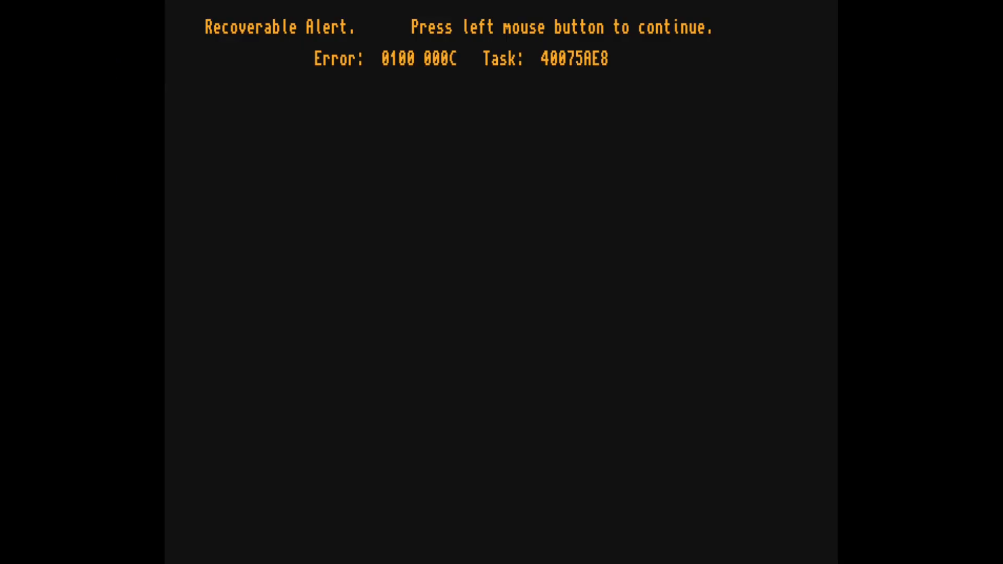
pyautogui.click(122, 5)
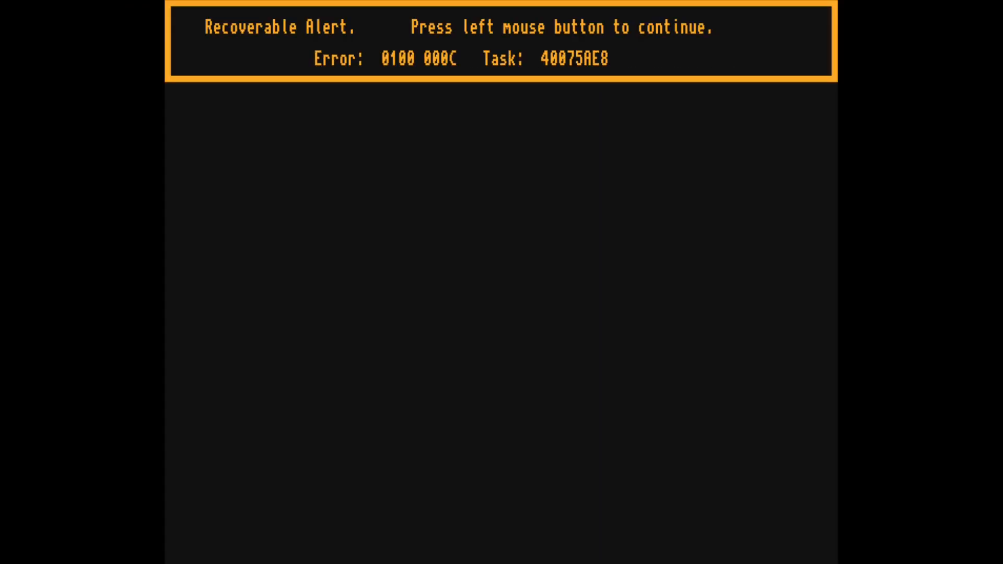
pyautogui.click(554, 160)
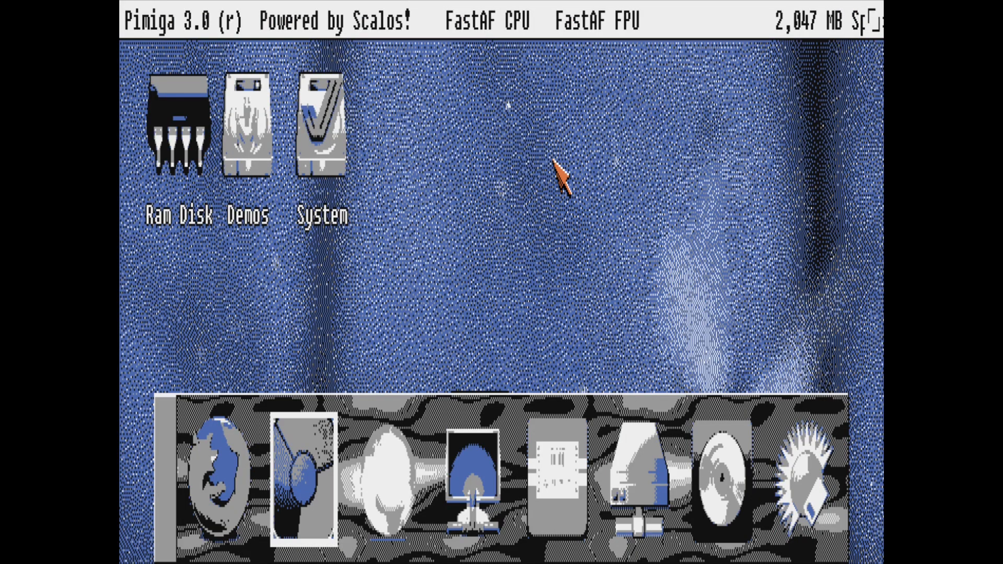
# - Open ScreenMode preferences from the Workbench settings menu and select the UAE:1920x1080 16bit PC display mode
pyautogui.rightClick(152, 16)
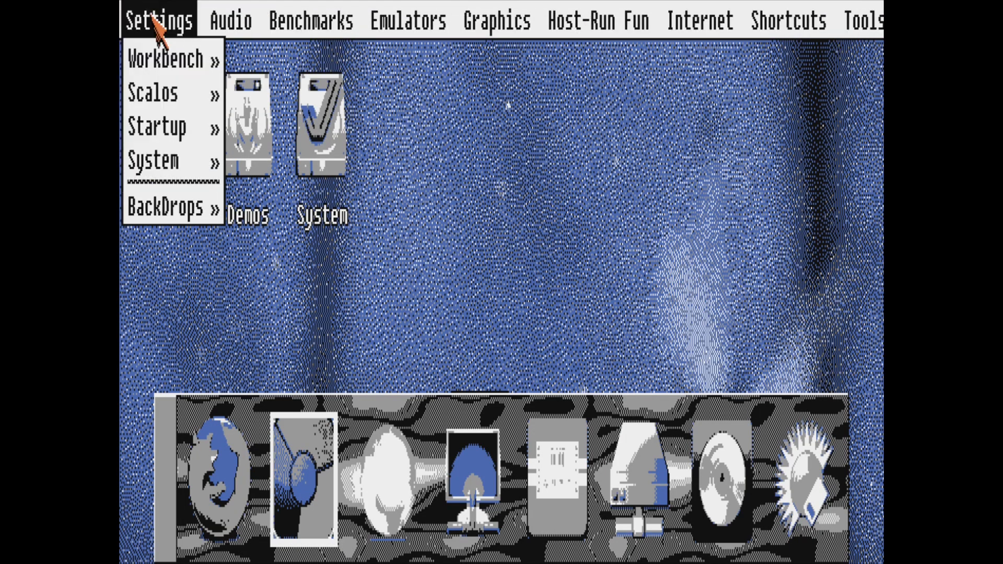
pyautogui.moveTo(163, 62)
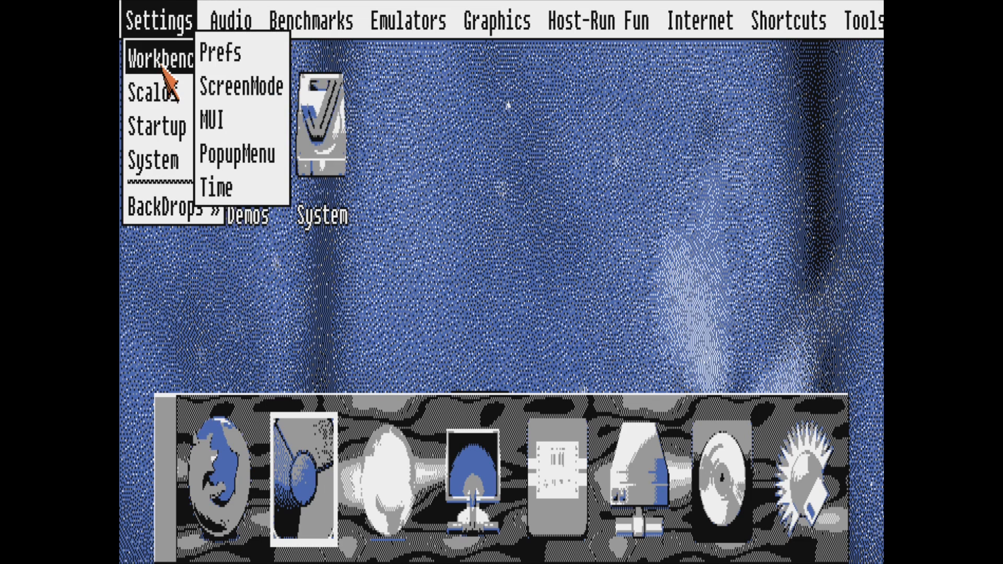
pyautogui.click(269, 86)
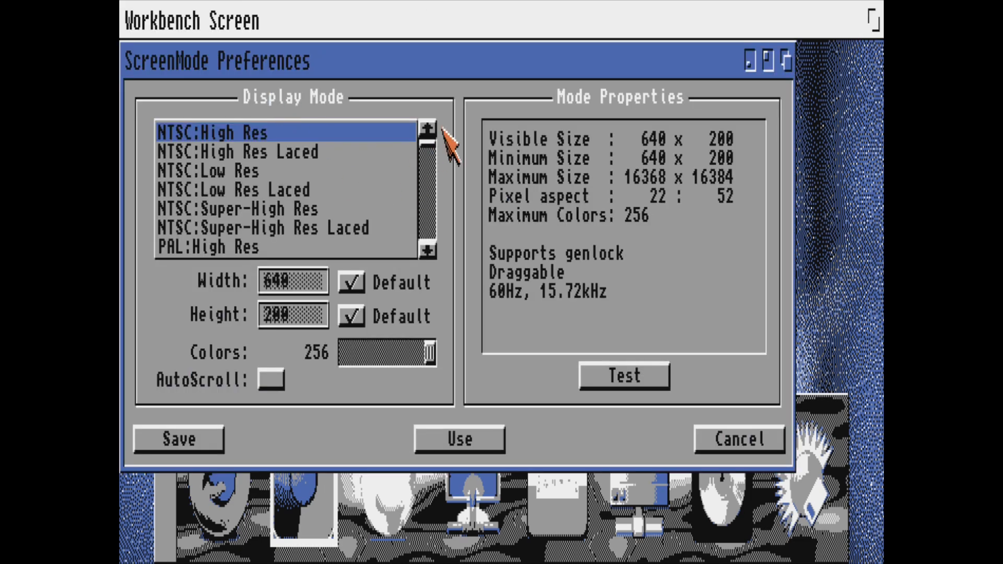
pyautogui.moveTo(431, 146); pyautogui.dragTo(429, 259)
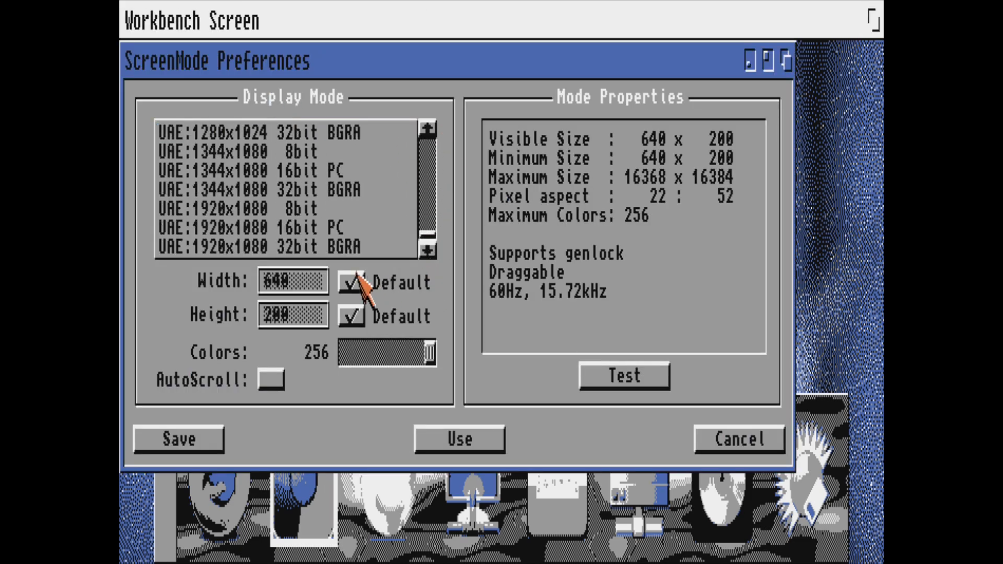
pyautogui.click(275, 228)
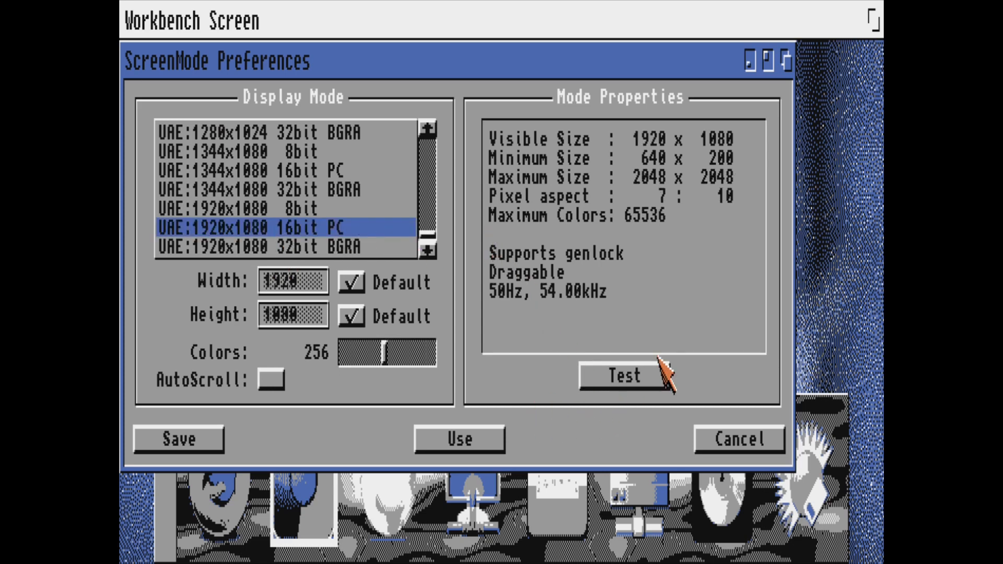
# - Test the selected display mode, exit the test screen and save the ScreenMode preferences
pyautogui.click(627, 376)
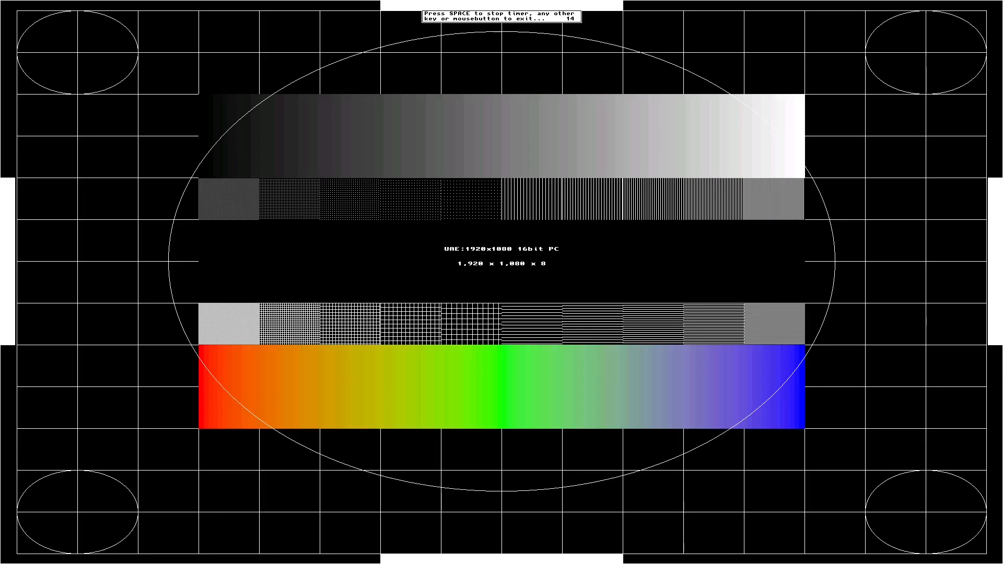
pyautogui.click(623, 367)
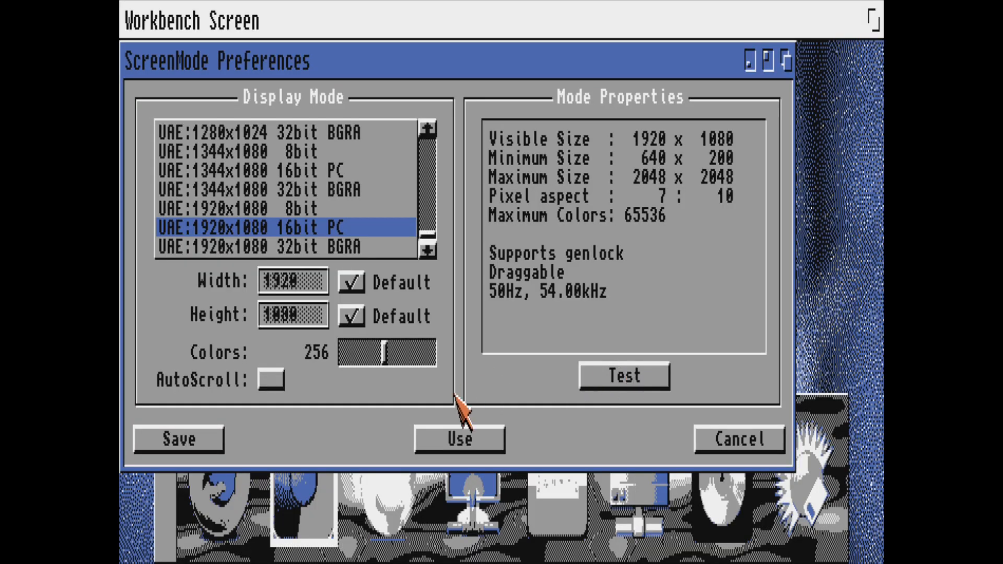
pyautogui.click(183, 439)
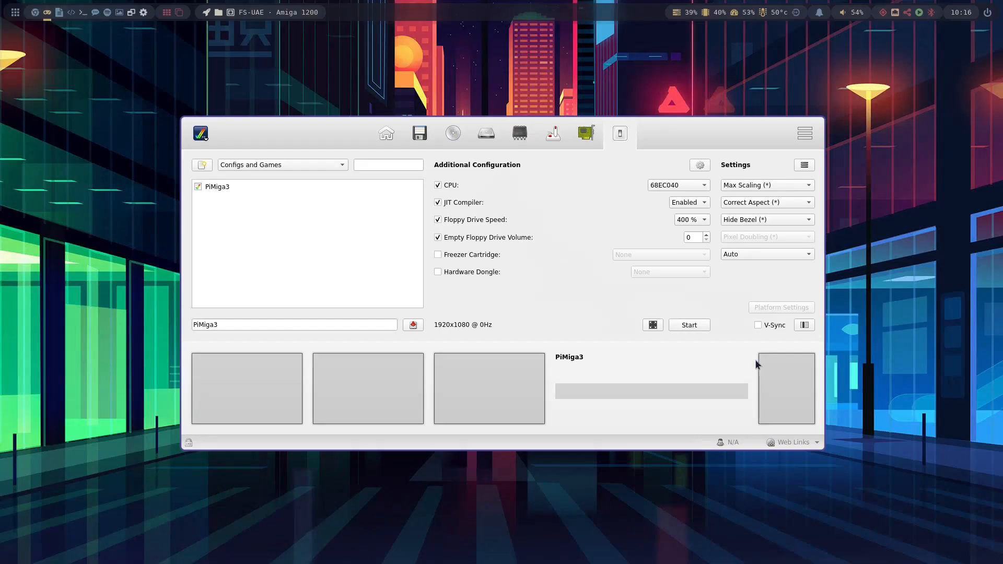
# - Start the emulator with the PiMiga3 configuration and open the ADoom drawer inside the Games drawer
pyautogui.click(689, 325)
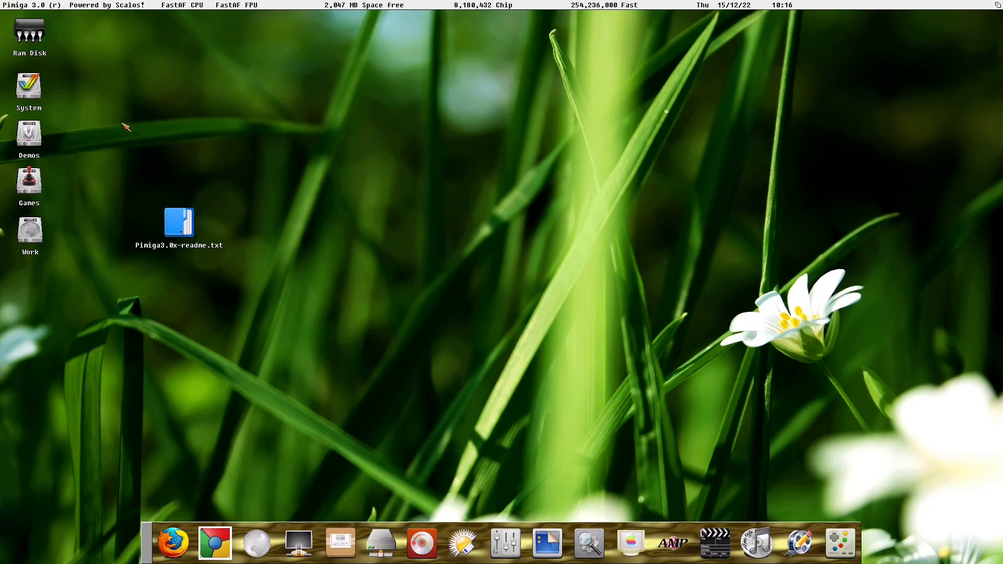
pyautogui.doubleClick(29, 183)
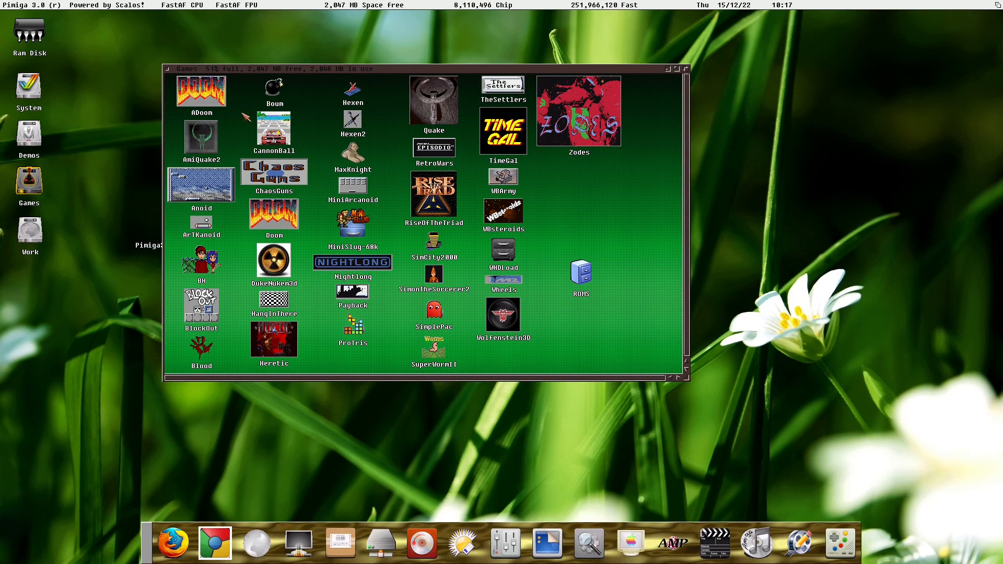
pyautogui.doubleClick(207, 97)
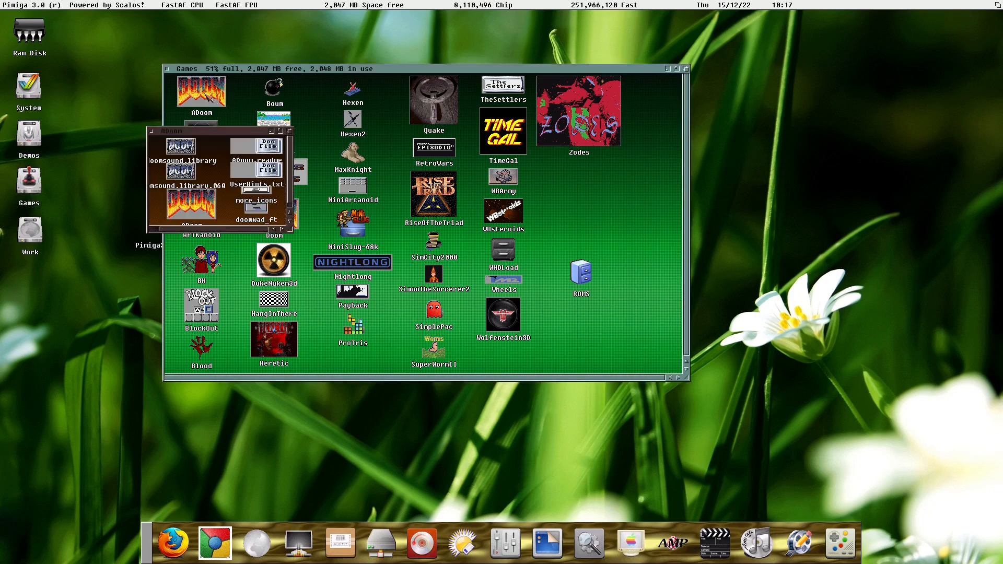
# - Launch ADoom and accept the preselected screen mode
pyautogui.doubleClick(191, 210)
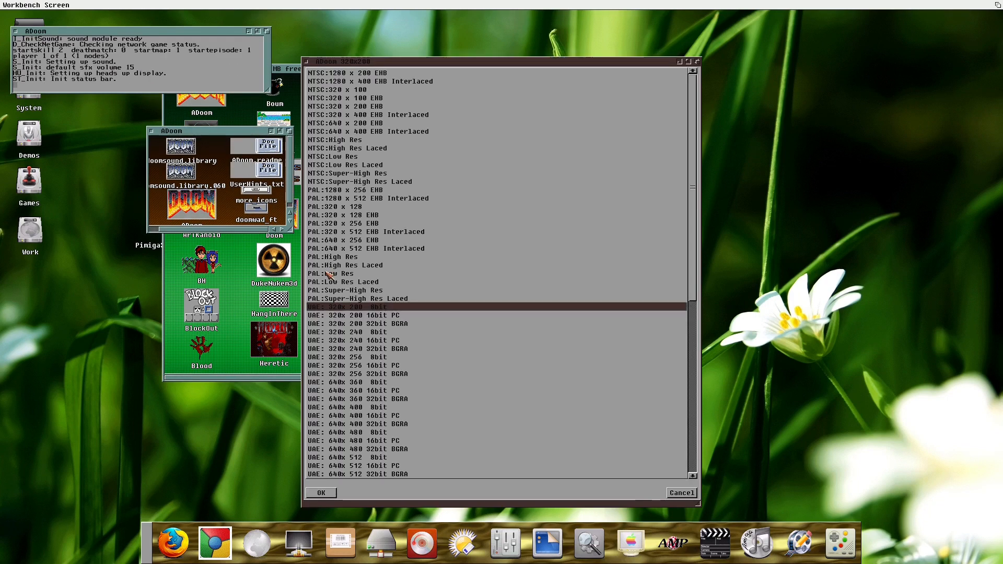
pyautogui.click(329, 494)
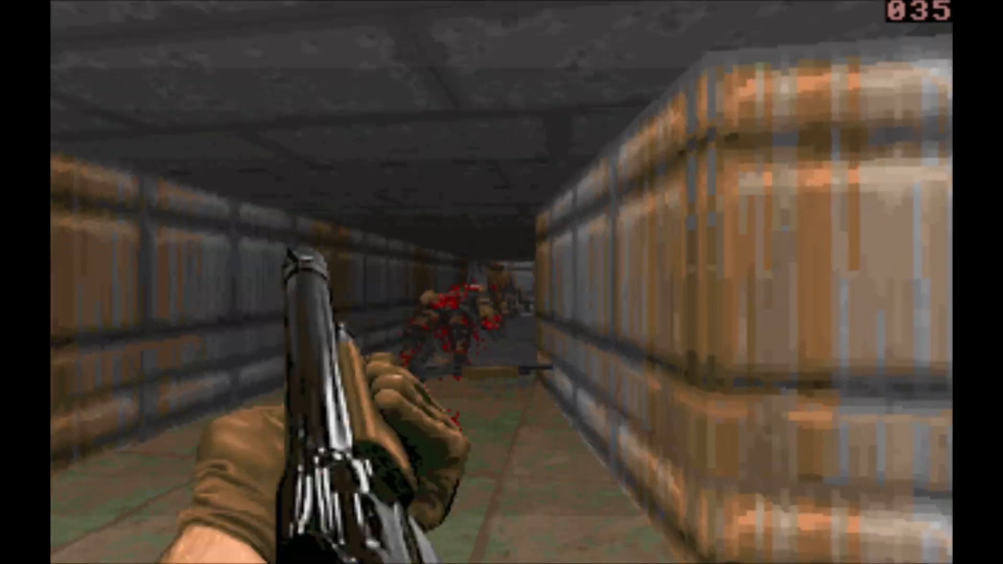
# - Quit ADoom through the game menu, confirming the quit
pyautogui.press('Escape')
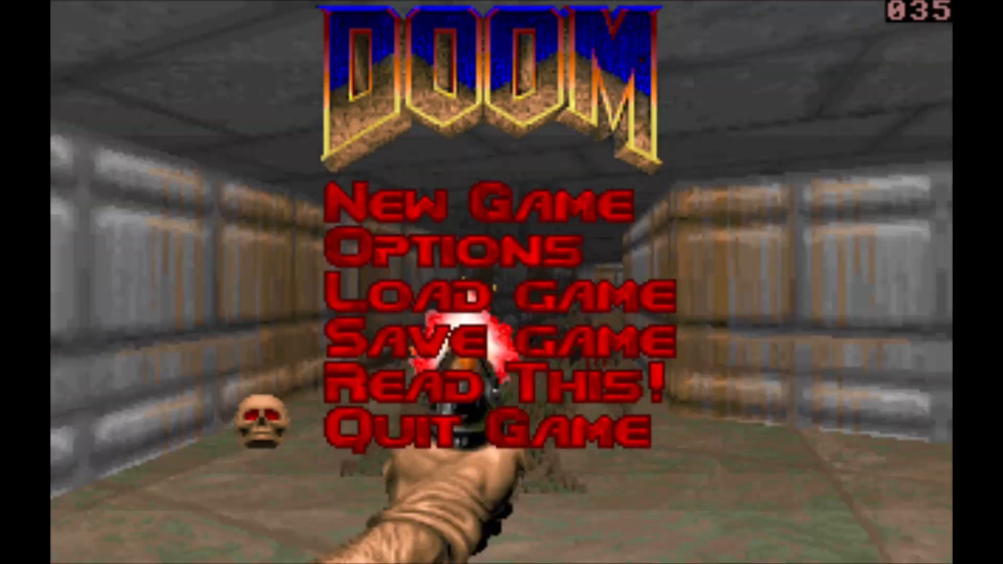
pyautogui.press('Return')
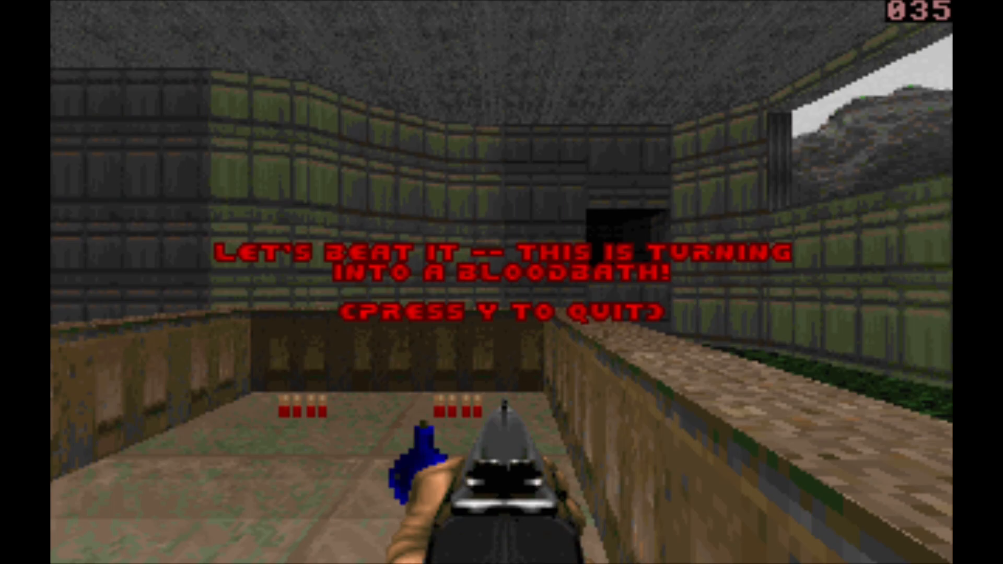
pyautogui.press('y')
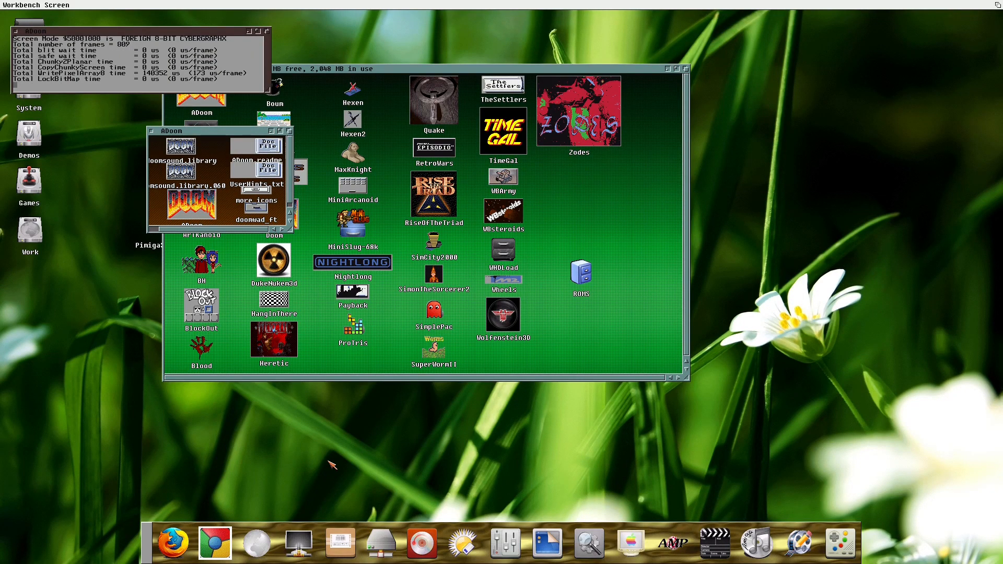
# - Close the ADoom console window and the ADoom and Games drawers
pyautogui.click(151, 131)
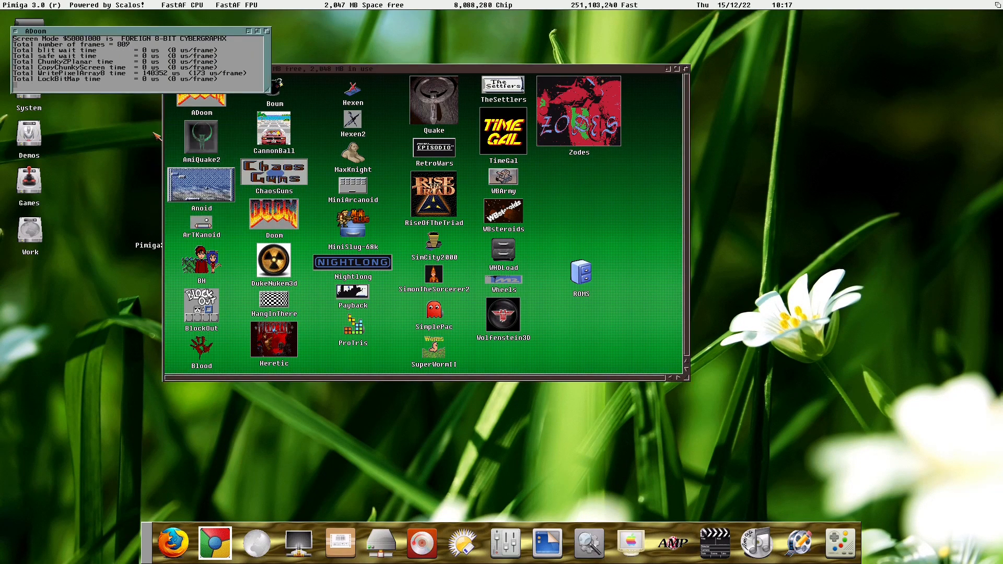
pyautogui.click(15, 31)
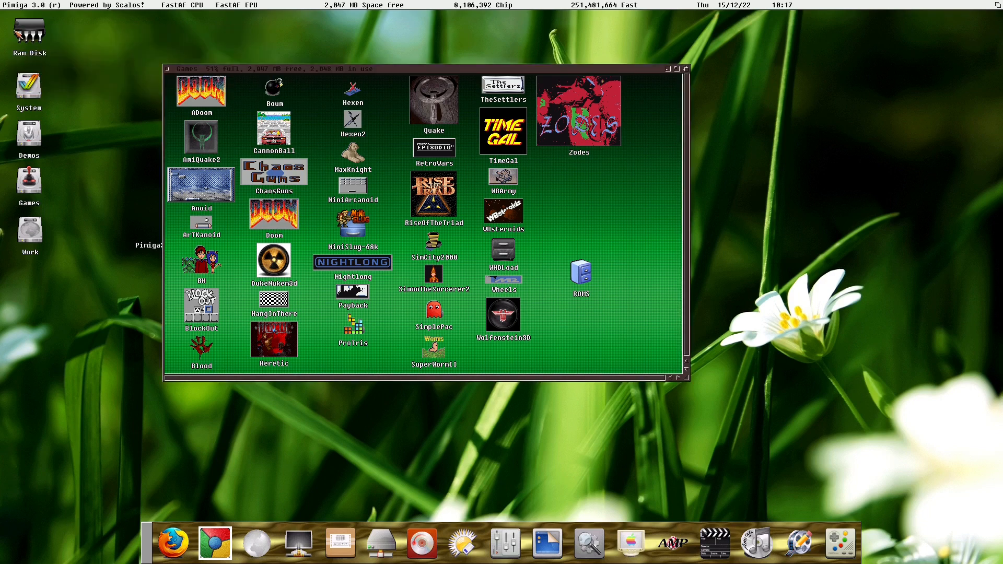
pyautogui.click(170, 69)
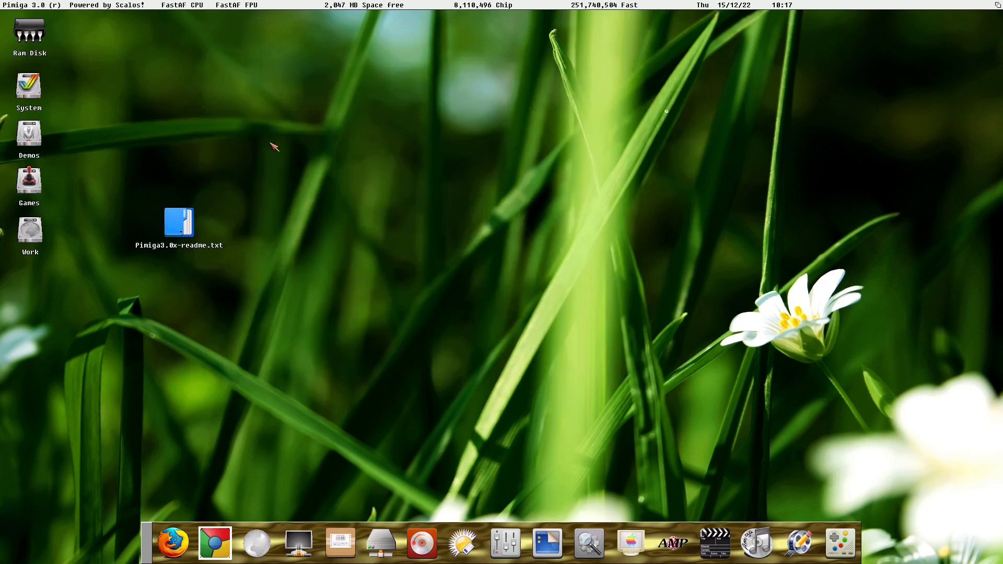
# - Open iGame from the dock and filter the game list by alien
pyautogui.click(840, 542)
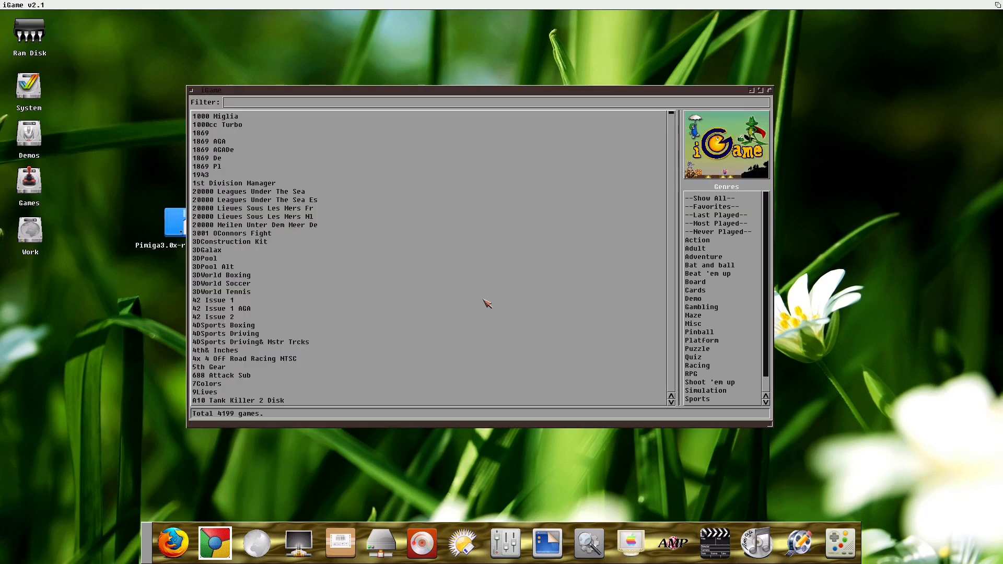
pyautogui.click(267, 105)
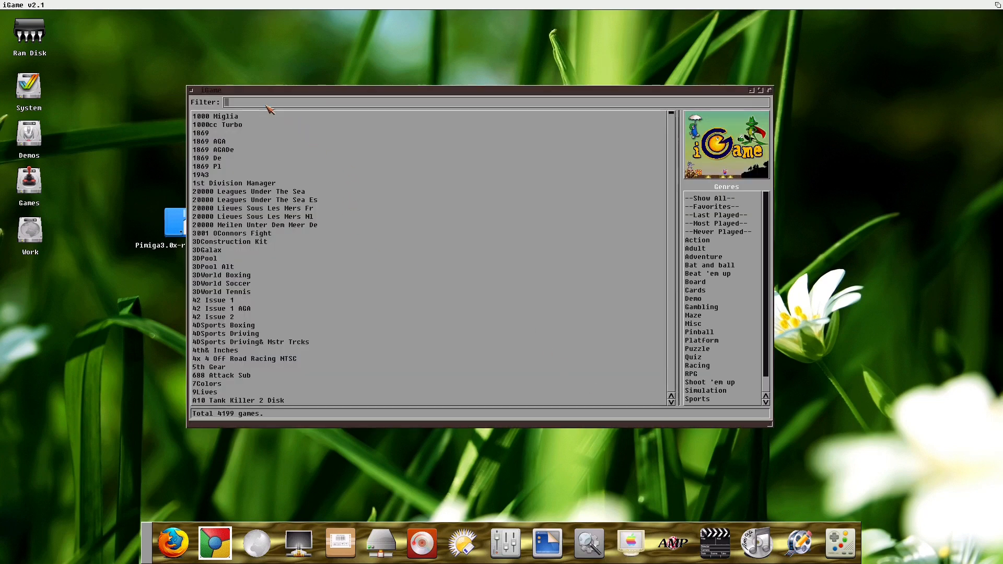
pyautogui.write('alien')
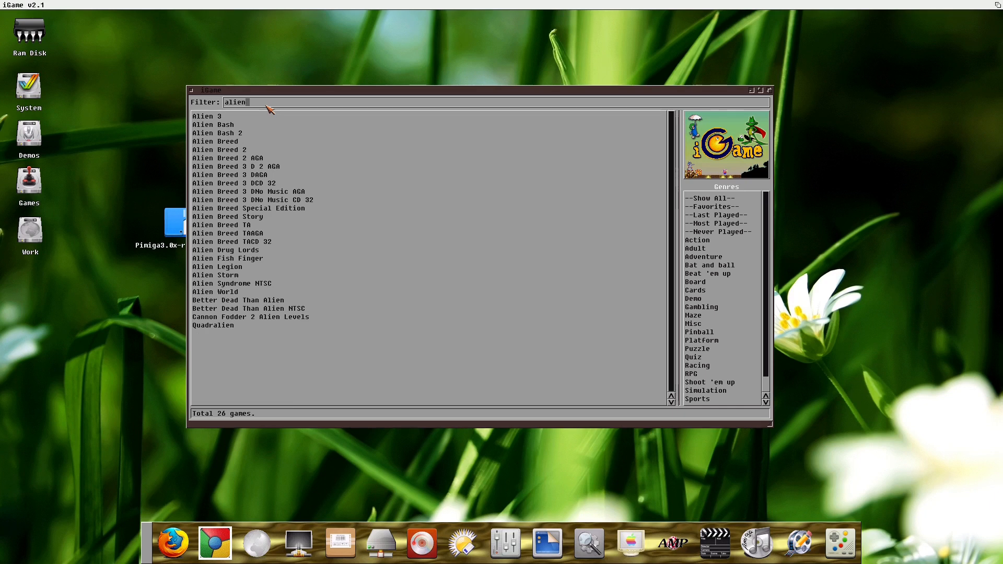
# - Launch Alien Breed 3D 2 AGA and start a game from its menu, skipping the intro text
pyautogui.click(248, 168)
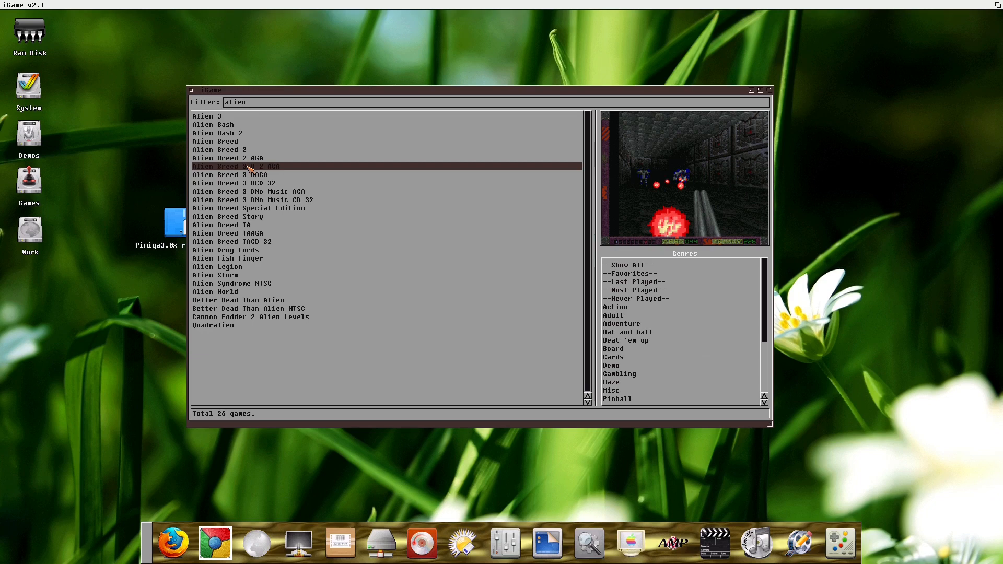
pyautogui.doubleClick(248, 168)
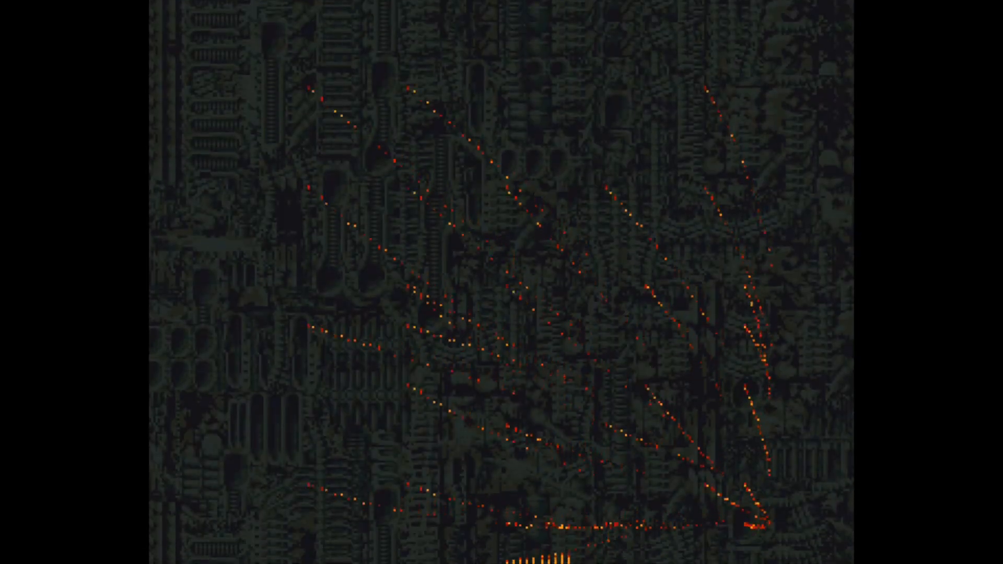
pyautogui.press('Down')
pyautogui.press('Down')
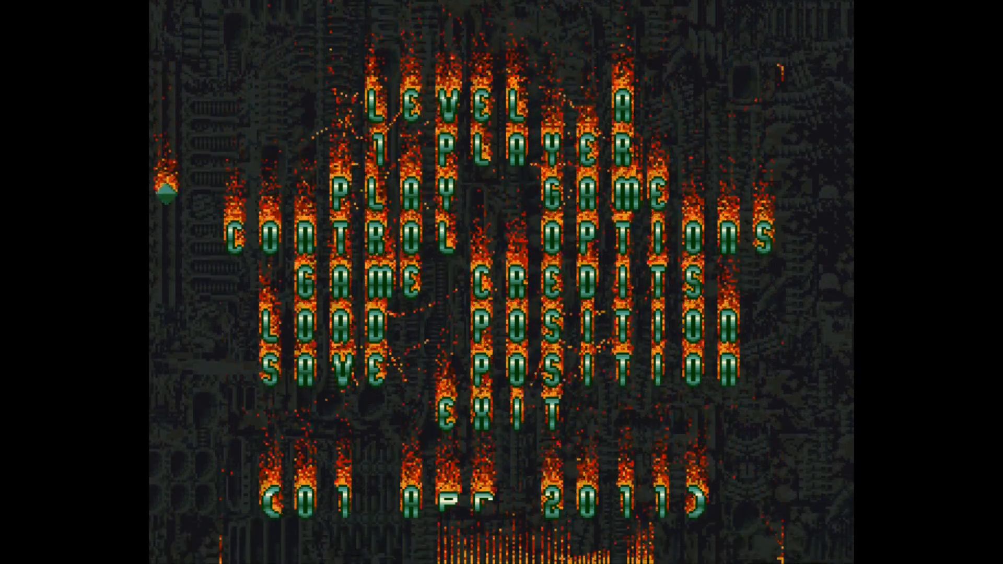
pyautogui.press('Return')
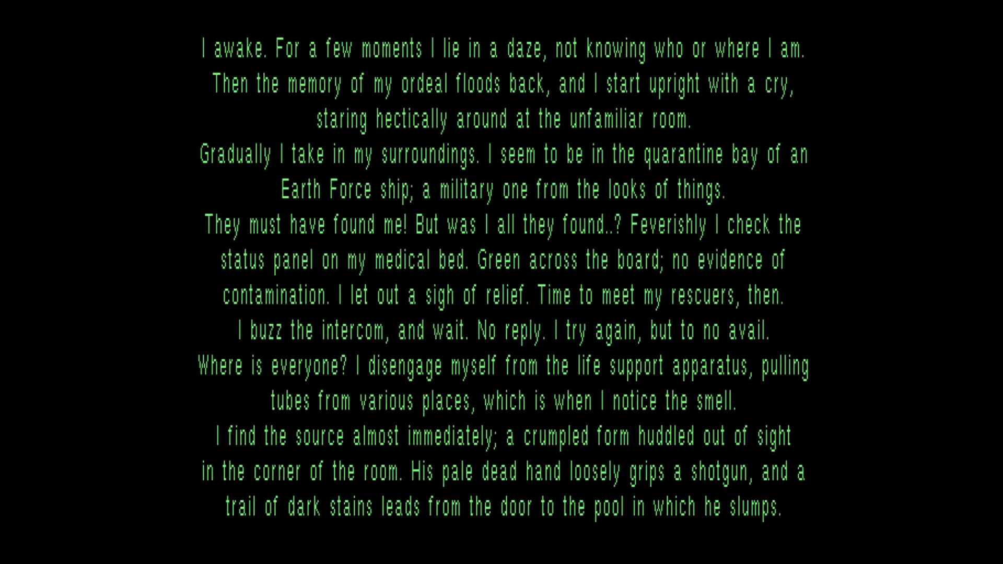
pyautogui.press('Return')
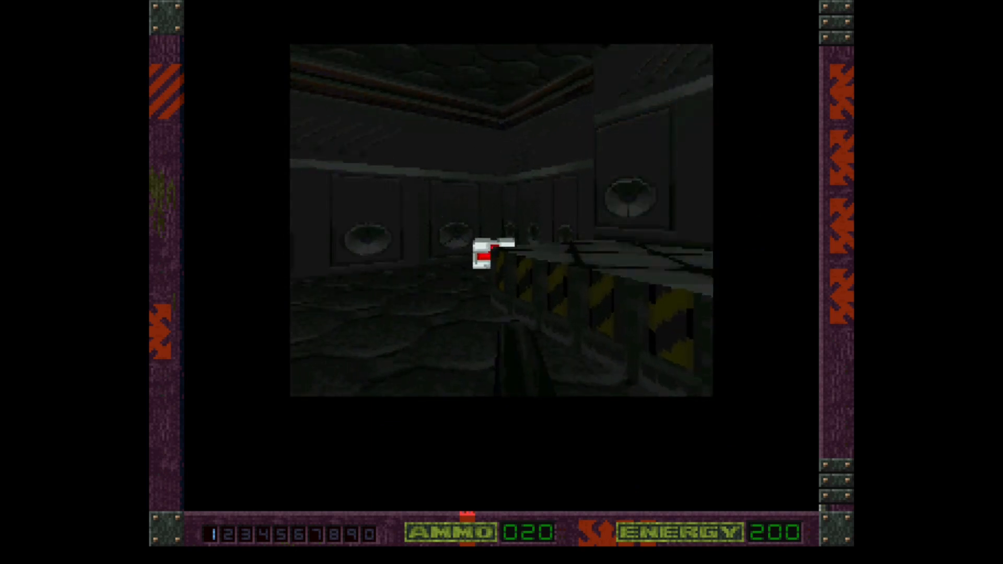
# - Move through the opening level, turn toward the door and fire at an enemy
pyautogui.press('Up')
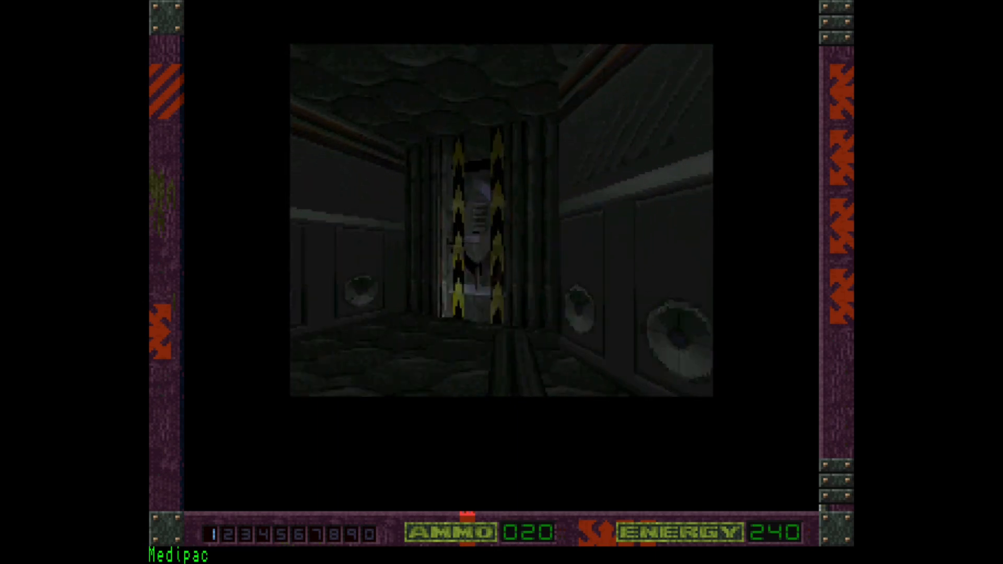
pyautogui.press('Up')
pyautogui.press('Left')
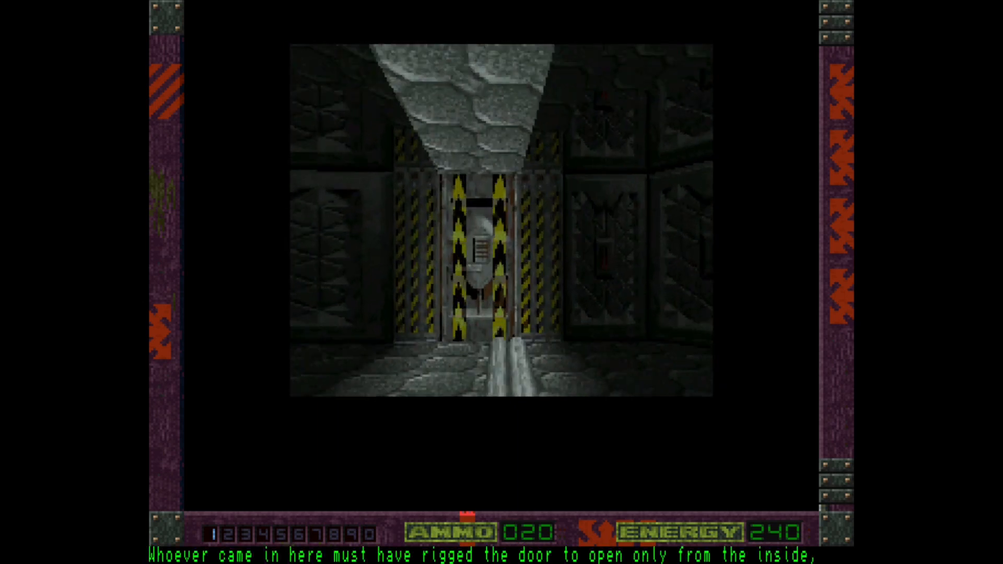
pyautogui.press('Left')
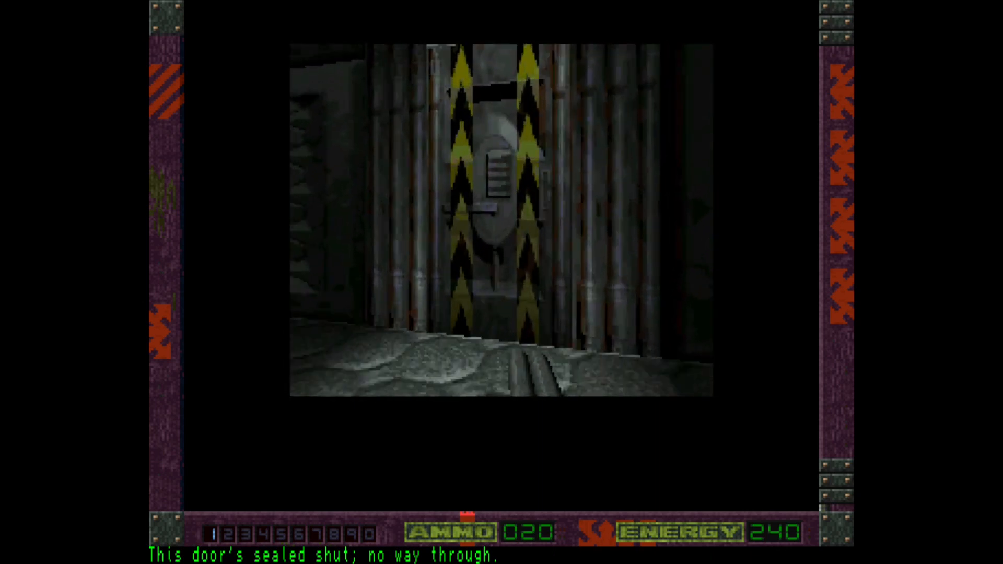
pyautogui.press('alt')
pyautogui.press('Left')
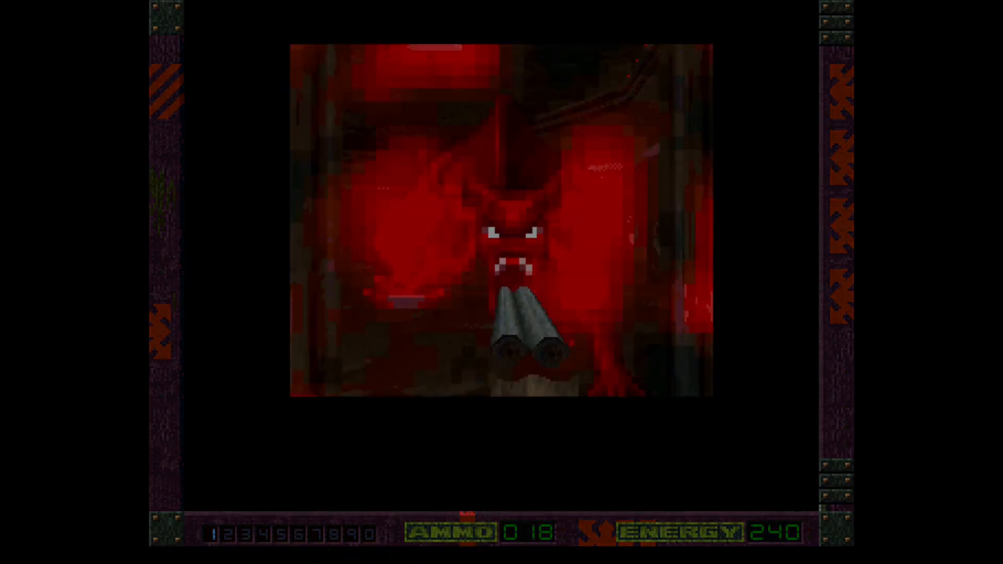
pyautogui.press('alt')
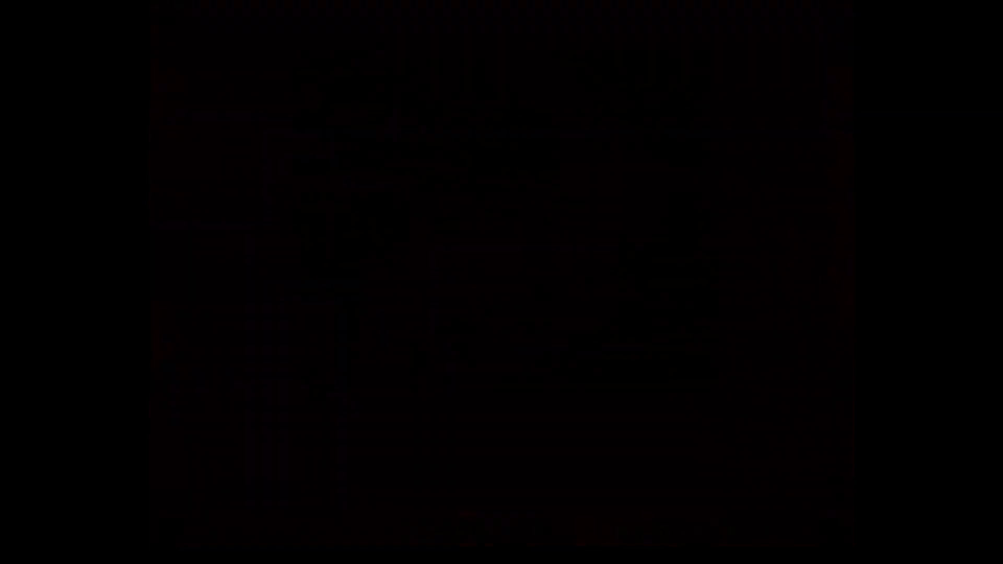